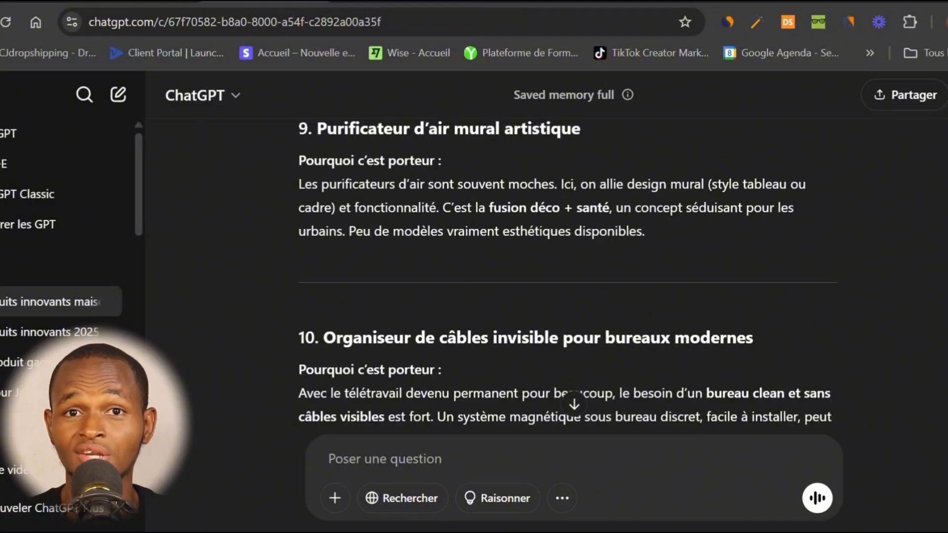
# Review the list of innovative home product ideas for 2025, reading the reasoning for the first two ideas closely.
pyautogui.scroll(1, 568, 278)
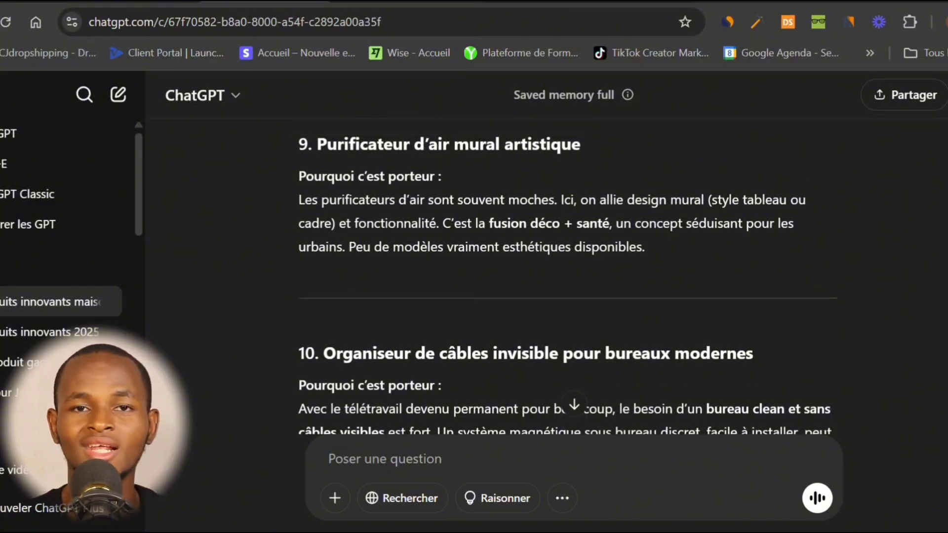
pyautogui.scroll(8, 568, 277)
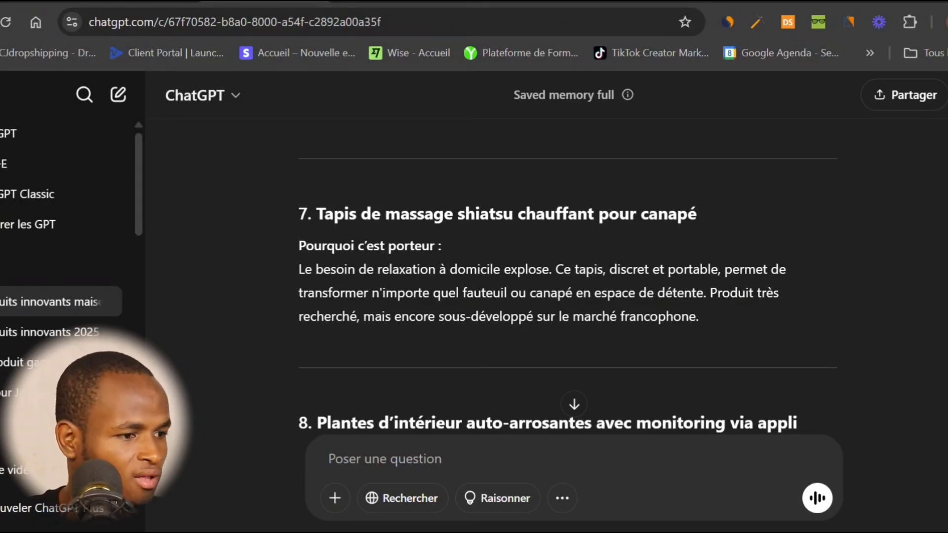
pyautogui.scroll(15, 568, 278)
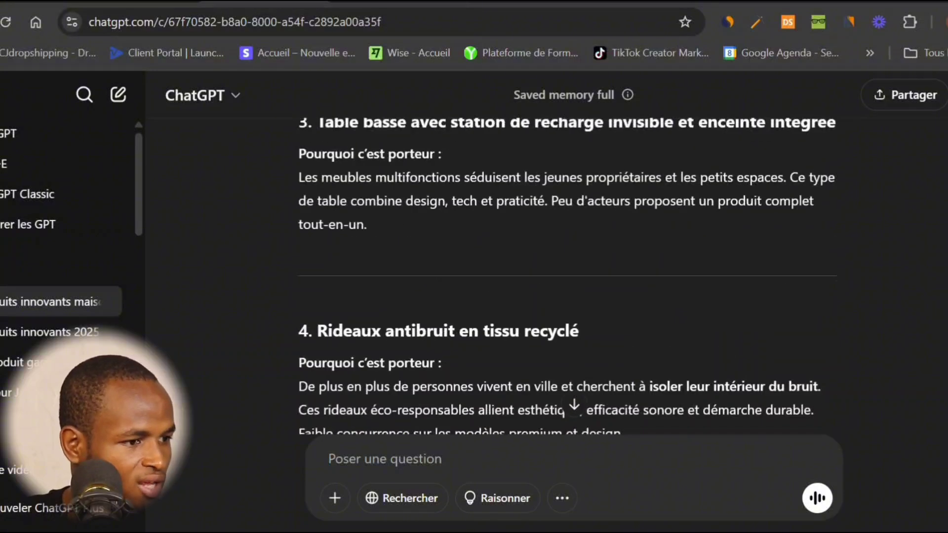
pyautogui.scroll(11, 567, 278)
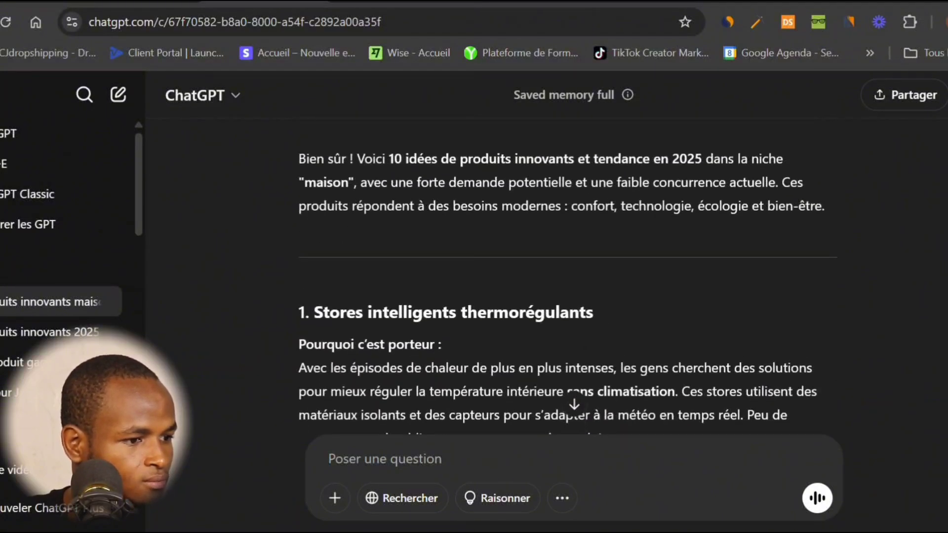
pyautogui.scroll(3, 567, 278)
pyautogui.scroll(-3, 568, 278)
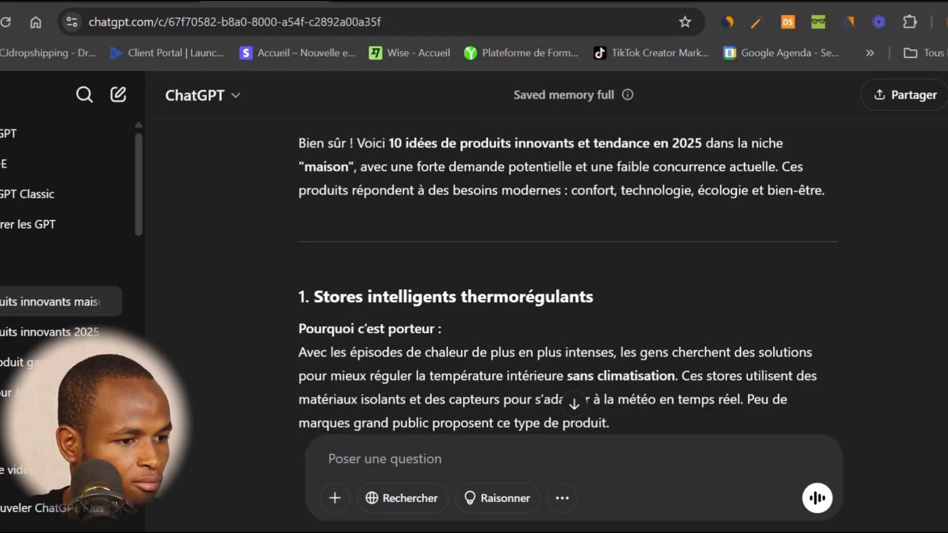
pyautogui.scroll(-2, 567, 277)
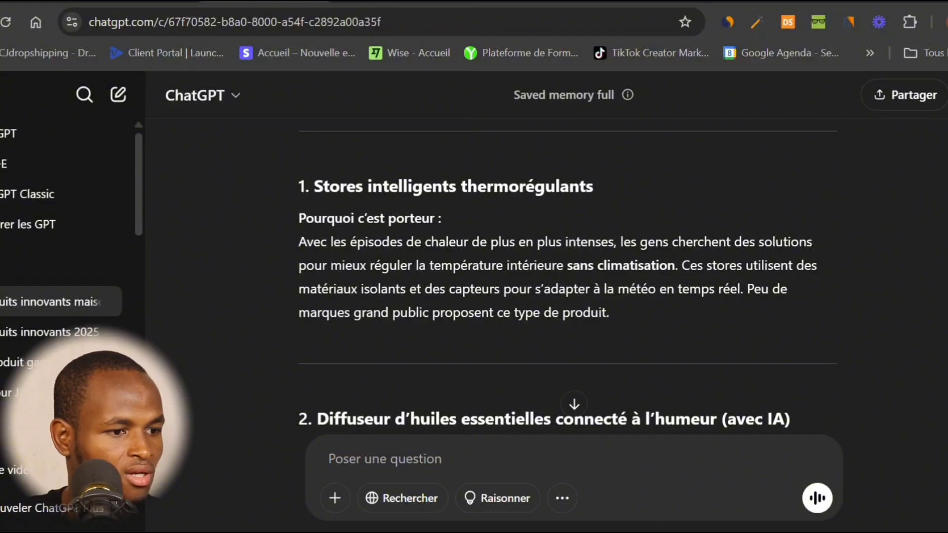
pyautogui.scroll(-1, 567, 278)
pyautogui.scroll(-1, 567, 277)
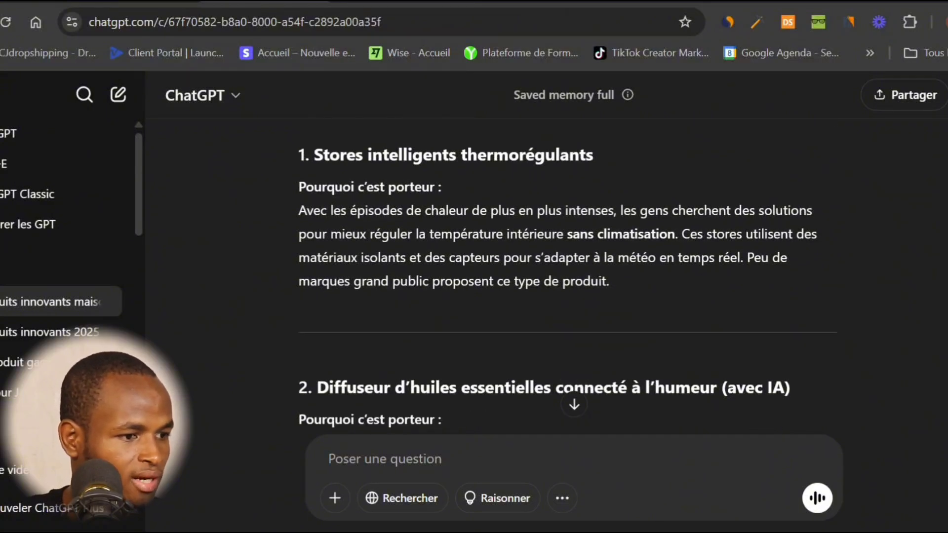
pyautogui.scroll(-1, 567, 280)
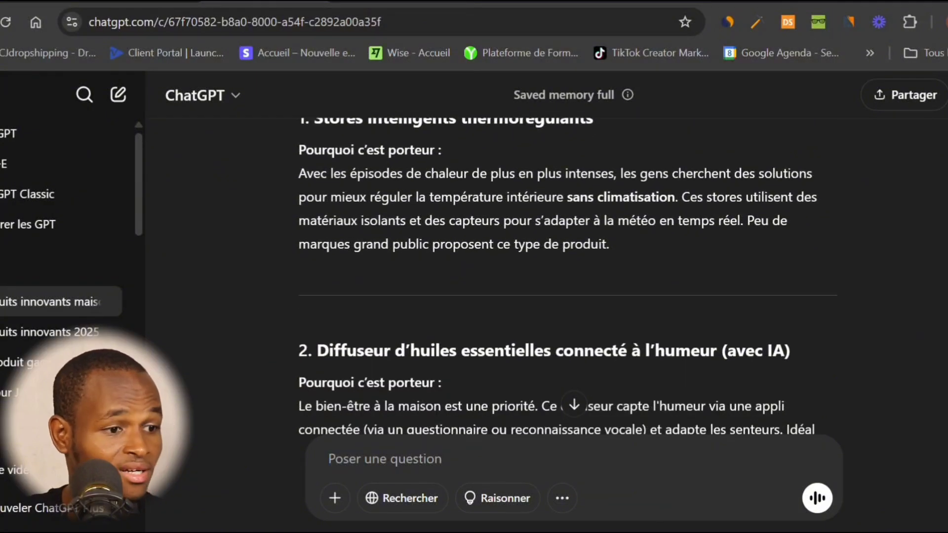
pyautogui.scroll(-3, 567, 279)
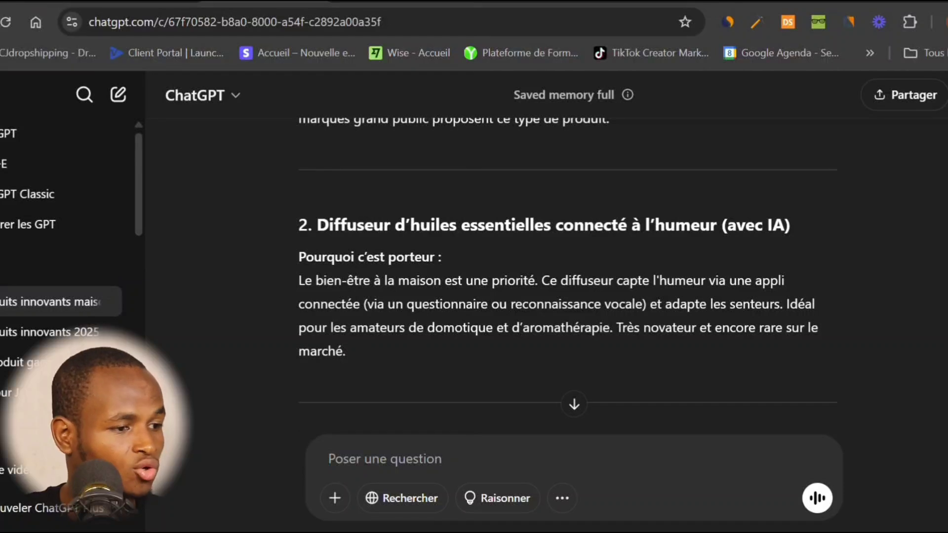
pyautogui.scroll(-1, 567, 260)
pyautogui.scroll(-1, 568, 260)
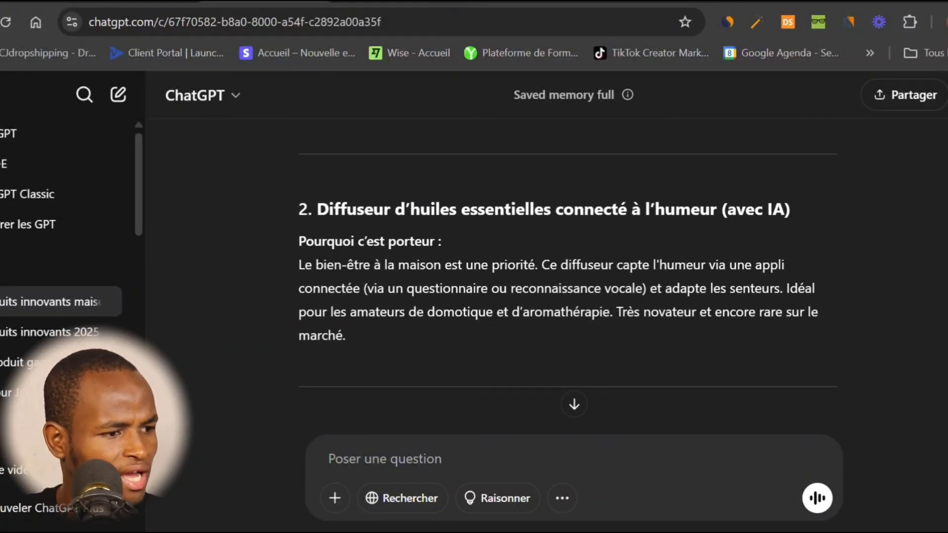
pyautogui.scroll(-1, 567, 292)
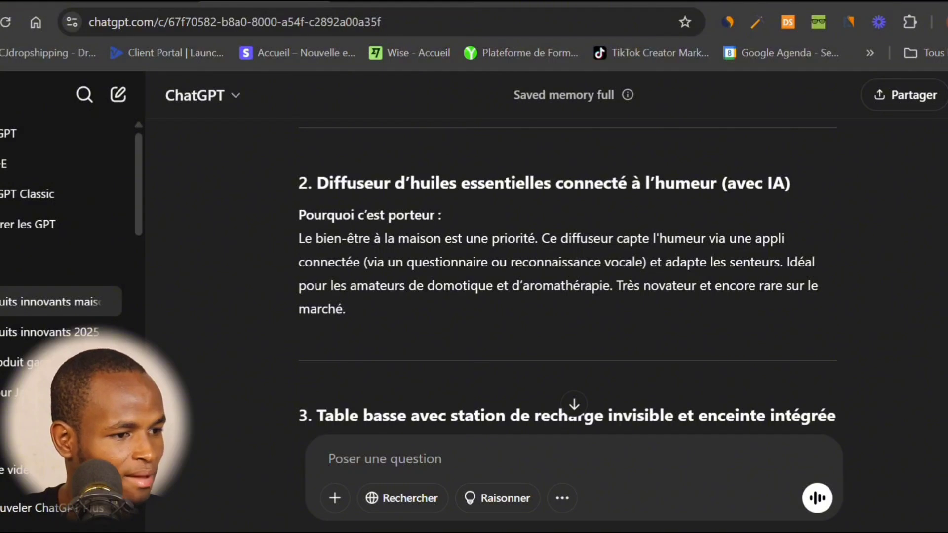
pyautogui.scroll(-1, 568, 277)
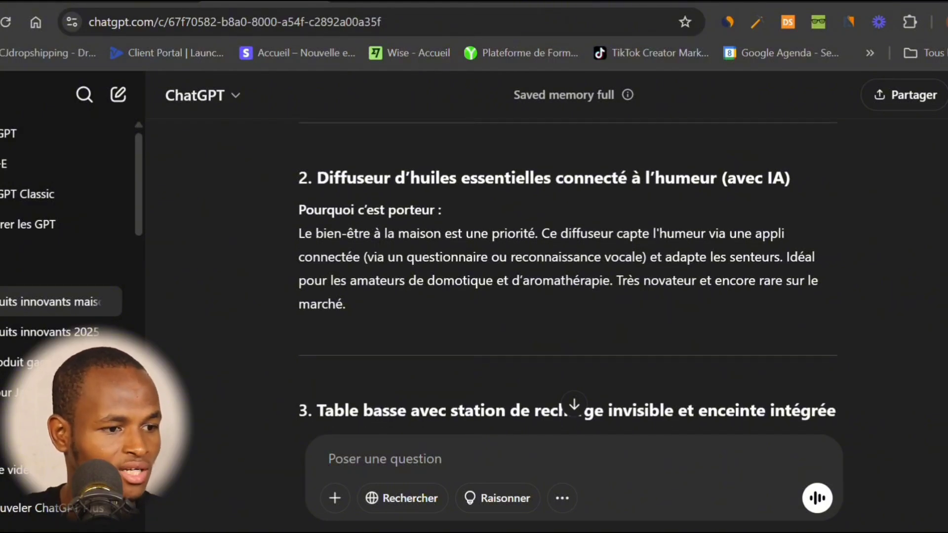
pyautogui.scroll(-1, 567, 279)
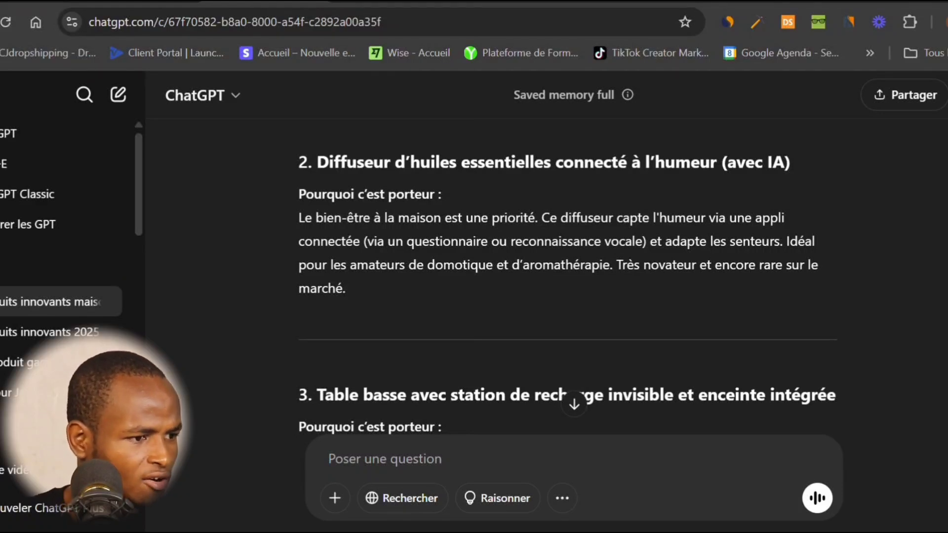
# Copy the heading "1. Stores intelligents thermorégulants" into the first empty column A cell below the header of the Google Sheets product research sheet.
pyautogui.scroll(10, 567, 276)
pyautogui.scroll(-4, 568, 276)
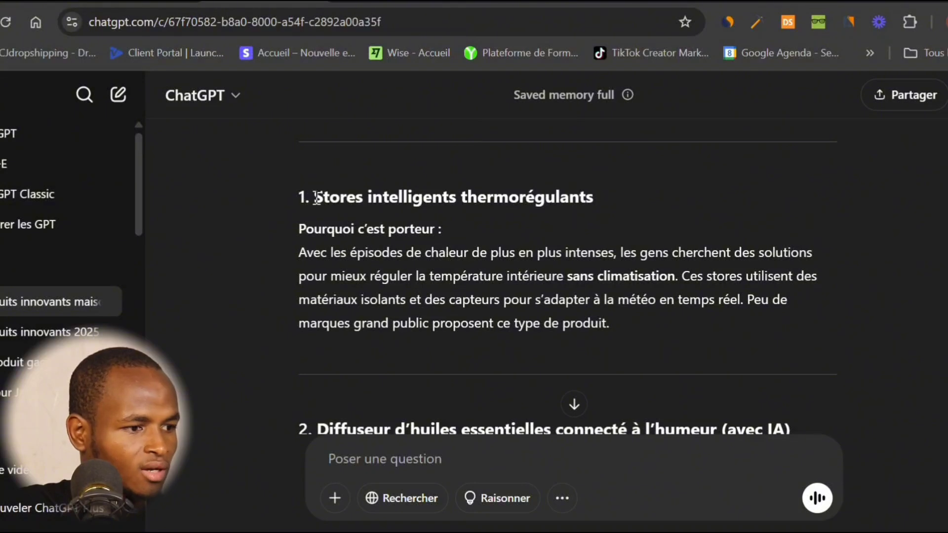
pyautogui.tripleClick(593, 198)
pyautogui.hotkey('ctrl', 'c')
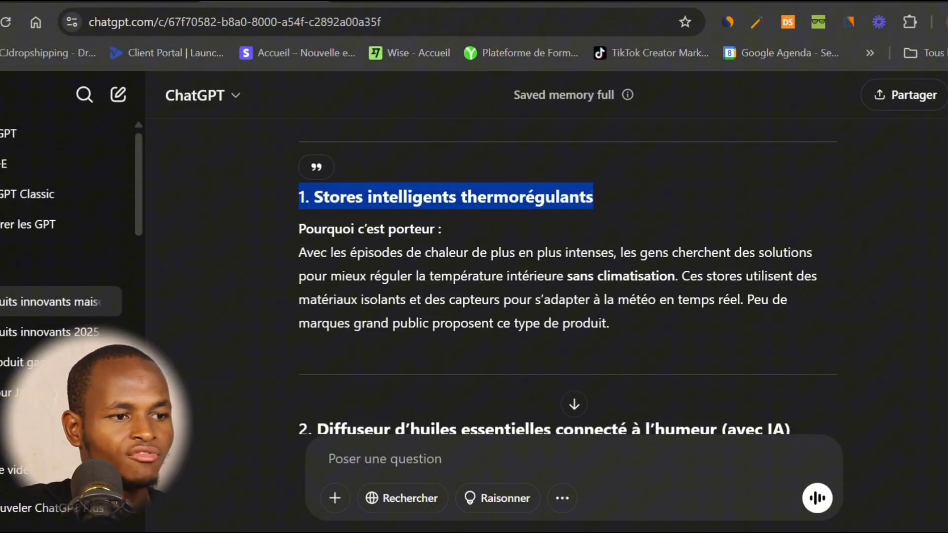
pyautogui.click(741, 1)
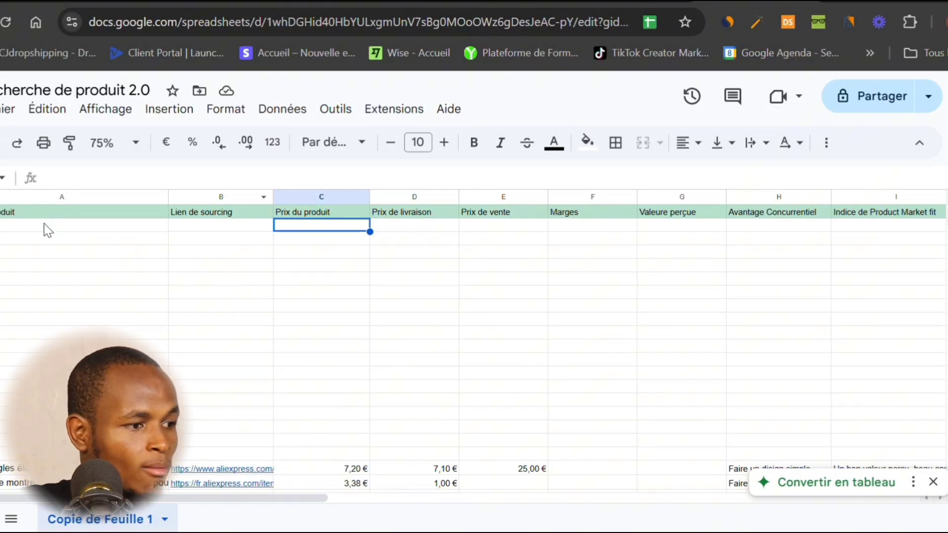
pyautogui.click(45, 226)
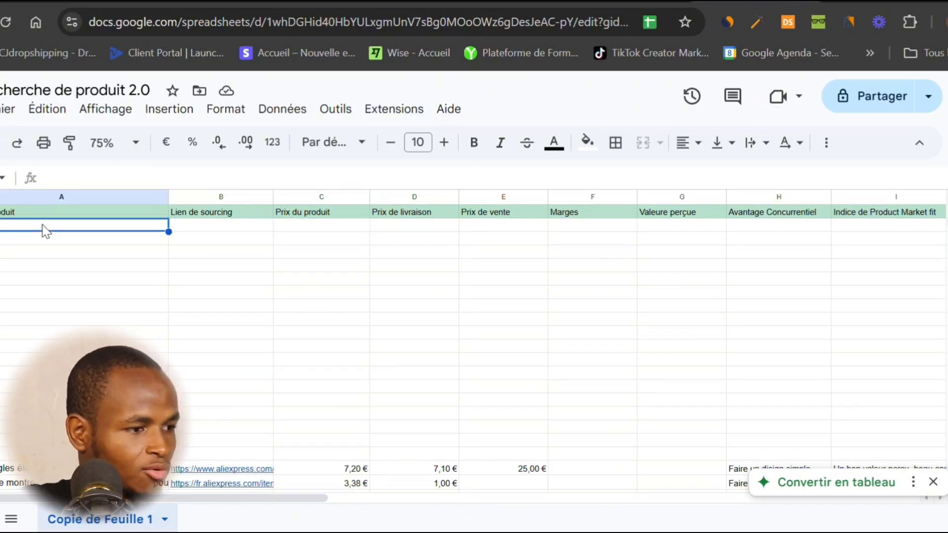
pyautogui.hotkey('ctrl', 'v')
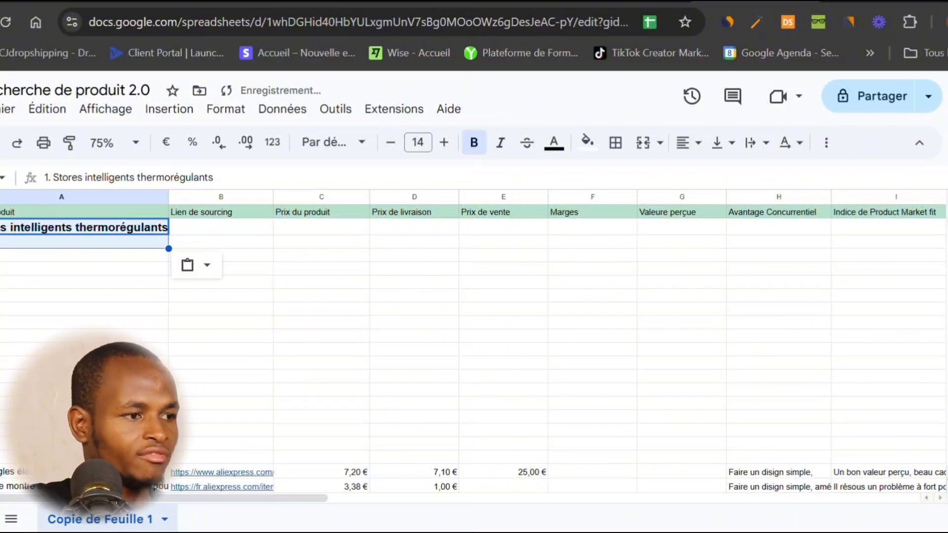
# Copy the ChatGPT heading "2. Diffuseur d'huiles essentielles connecté à l'humeur (avec IA)" into the next empty column A cell in Google Sheets.
pyautogui.click(264, 1)
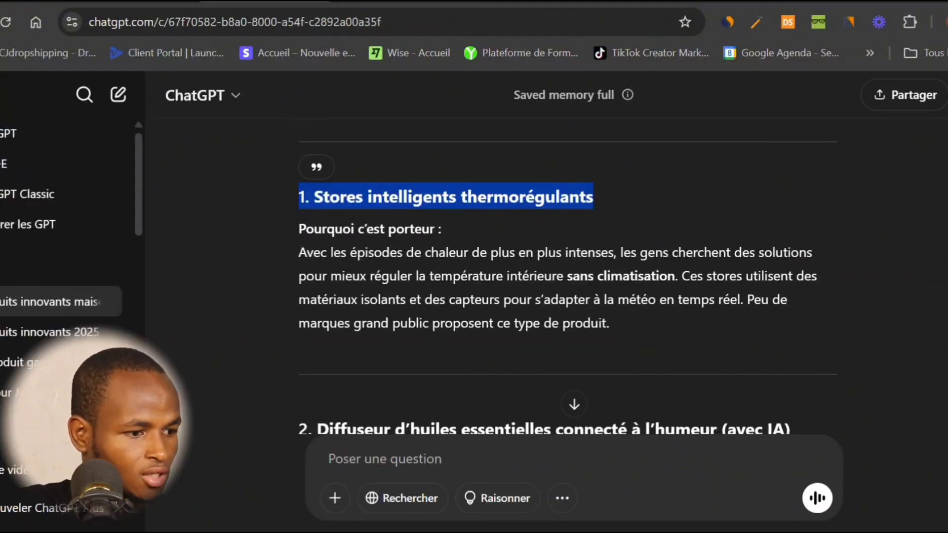
pyautogui.scroll(-7, 568, 276)
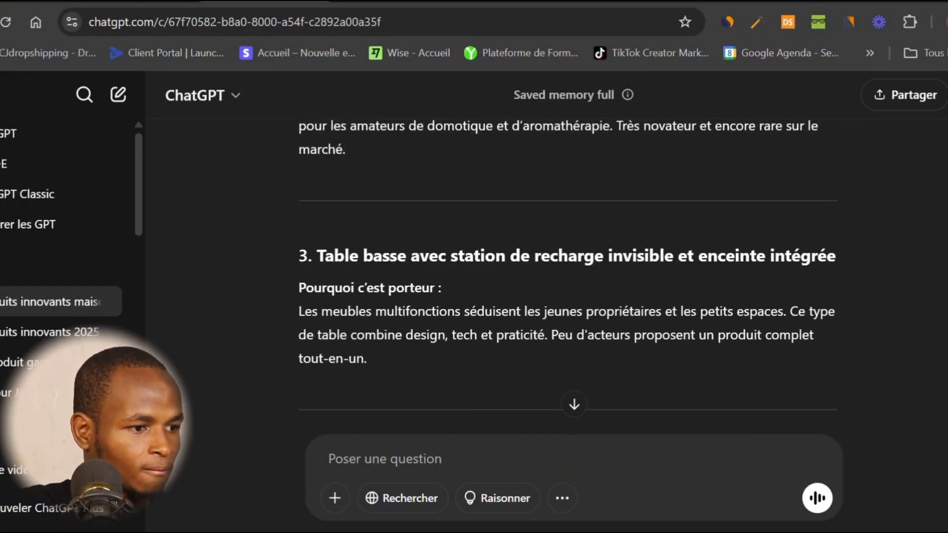
pyautogui.scroll(3, 894, 200)
pyautogui.tripleClick(430, 194)
pyautogui.hotkey('ctrl', 'c')
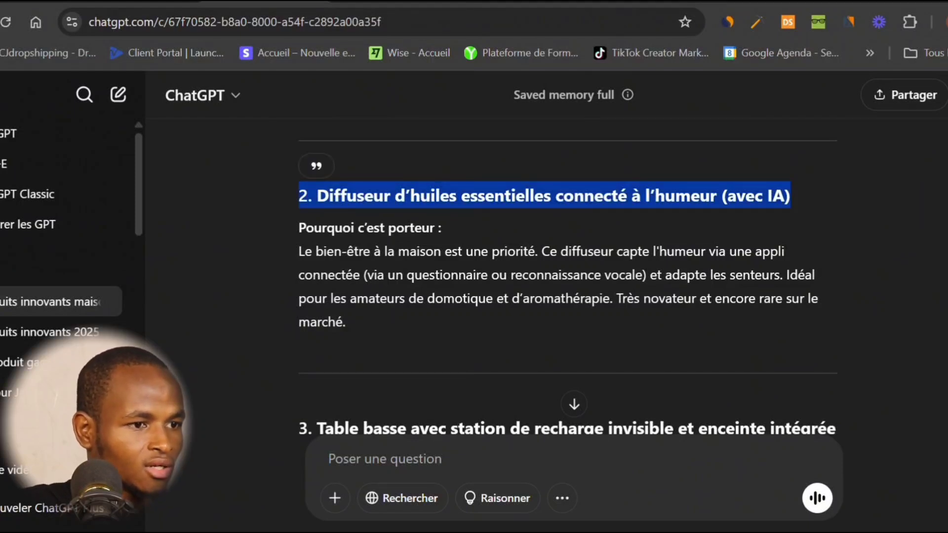
pyautogui.click(701, 1)
pyautogui.click(96, 245)
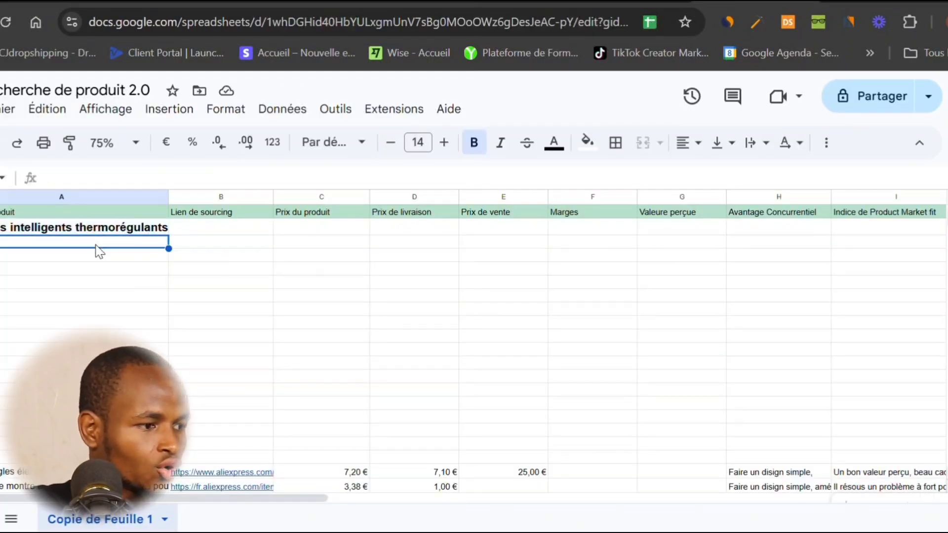
pyautogui.hotkey('ctrl', 'v')
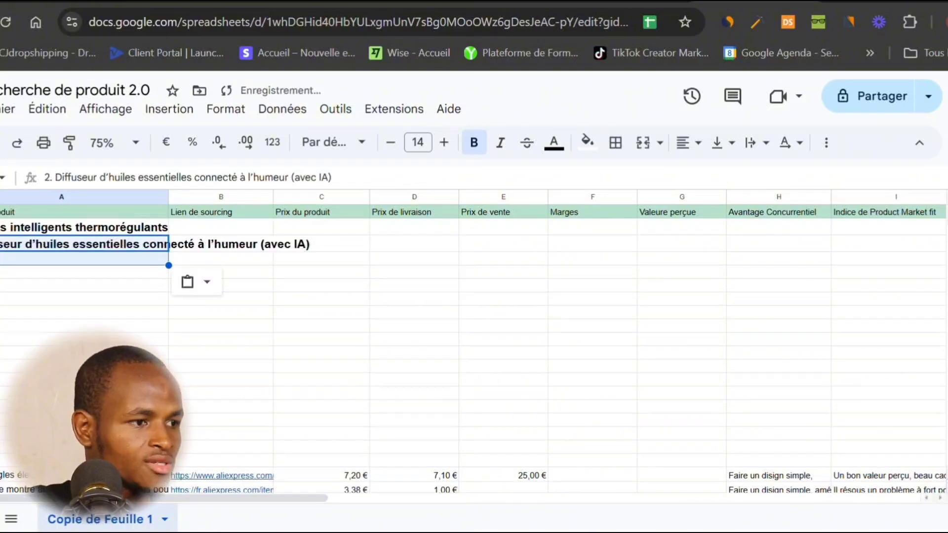
# Return to the ChatGPT answer and review the remaining product ideas from number 3 to number 10.
pyautogui.hotkey('ctrl', 'Tab')
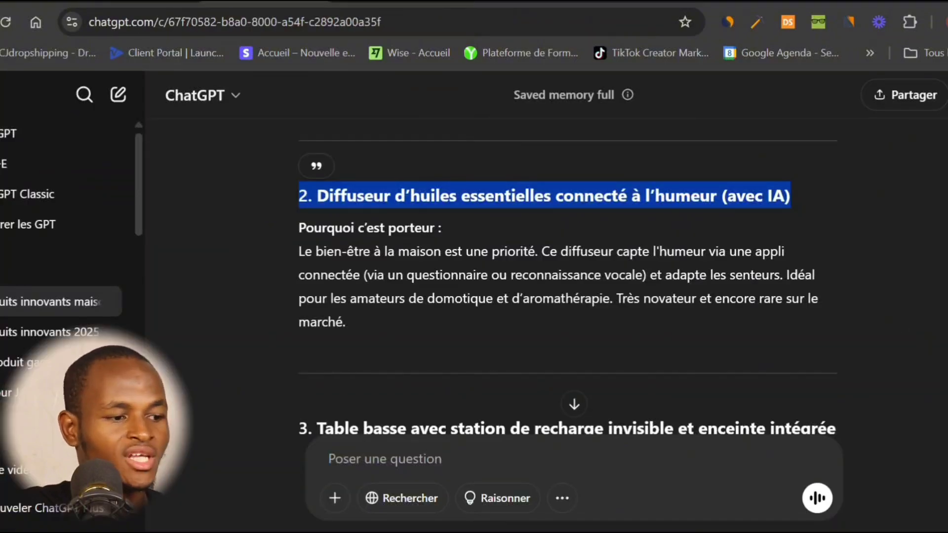
pyautogui.scroll(-5, 568, 270)
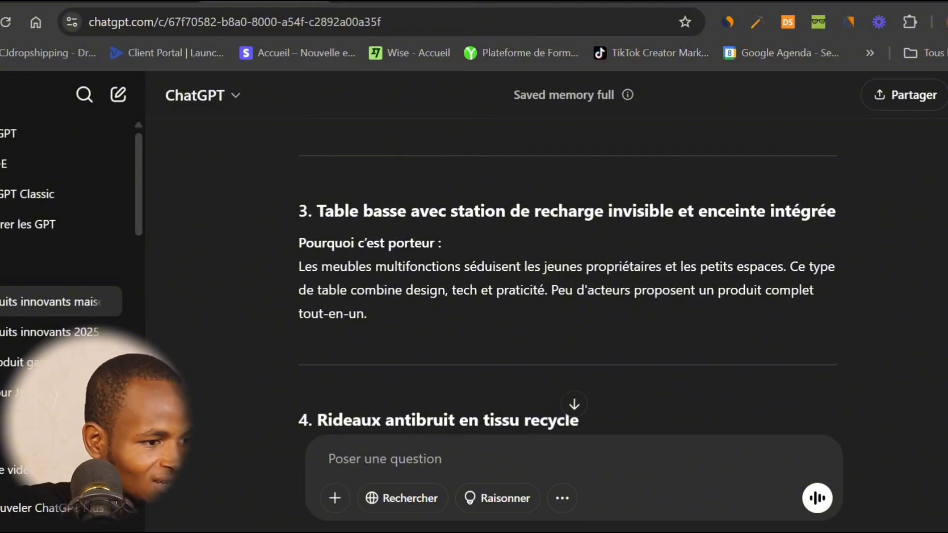
pyautogui.scroll(-15, 568, 271)
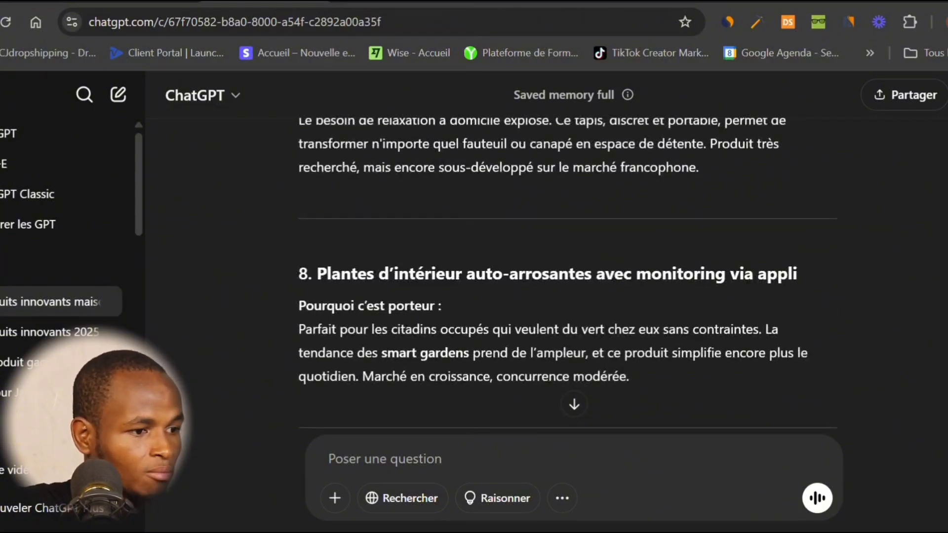
pyautogui.scroll(-2, 568, 272)
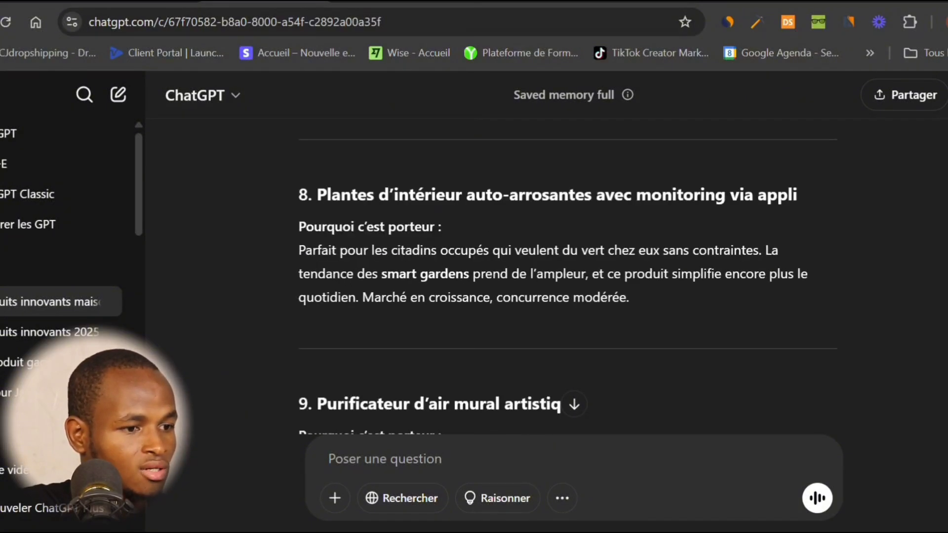
pyautogui.scroll(-1, 568, 282)
pyautogui.scroll(-5, 568, 277)
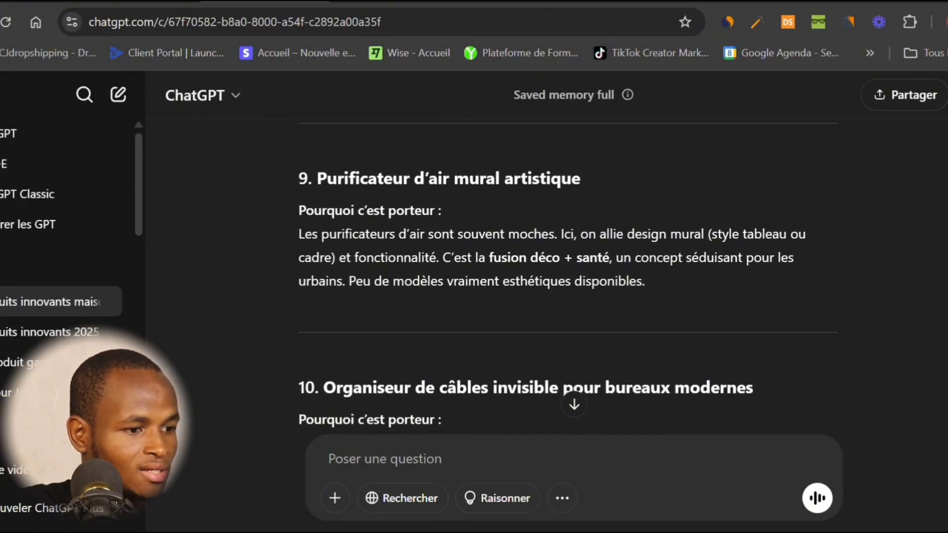
pyautogui.scroll(-2, 568, 272)
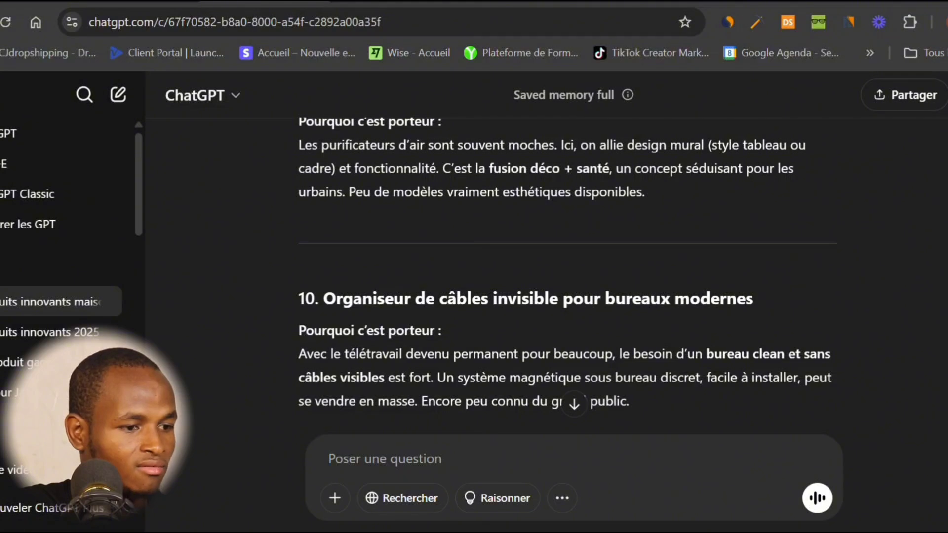
pyautogui.scroll(-2, 568, 272)
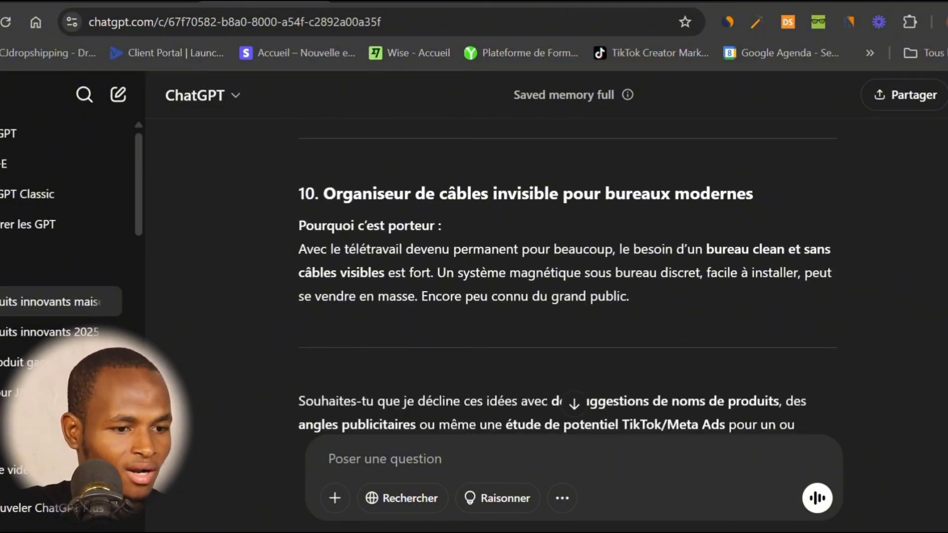
# Copy "7. Tapis de massage shiatsu chauffant pour canapé" into the next empty column A cell in Google Sheets, then return to ChatGPT.
pyautogui.scroll(15, 568, 277)
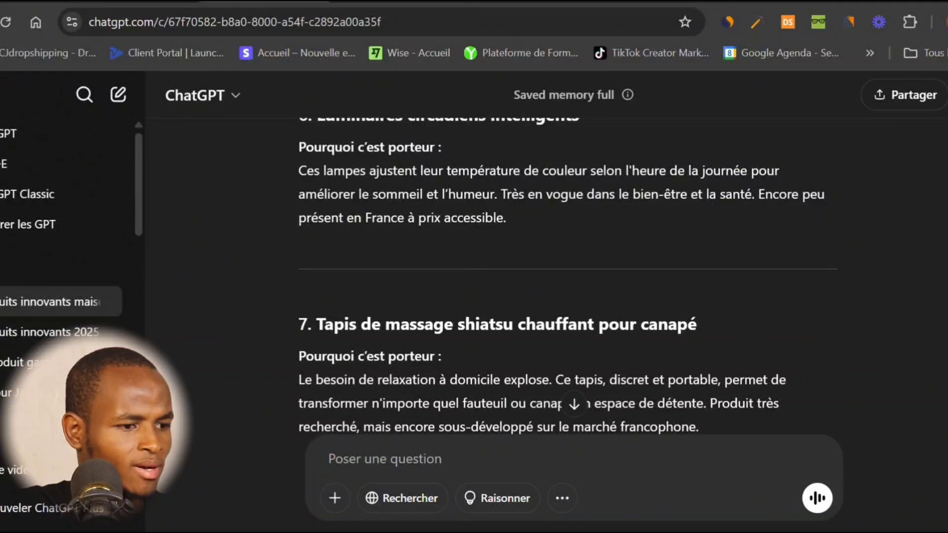
pyautogui.tripleClick(514, 322)
pyautogui.hotkey('ctrl', 'c')
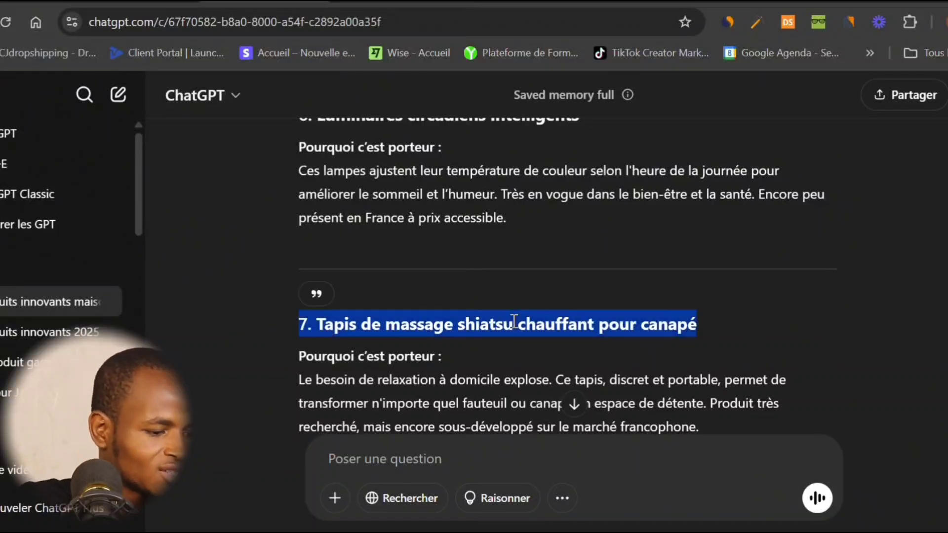
pyautogui.click(730, 3)
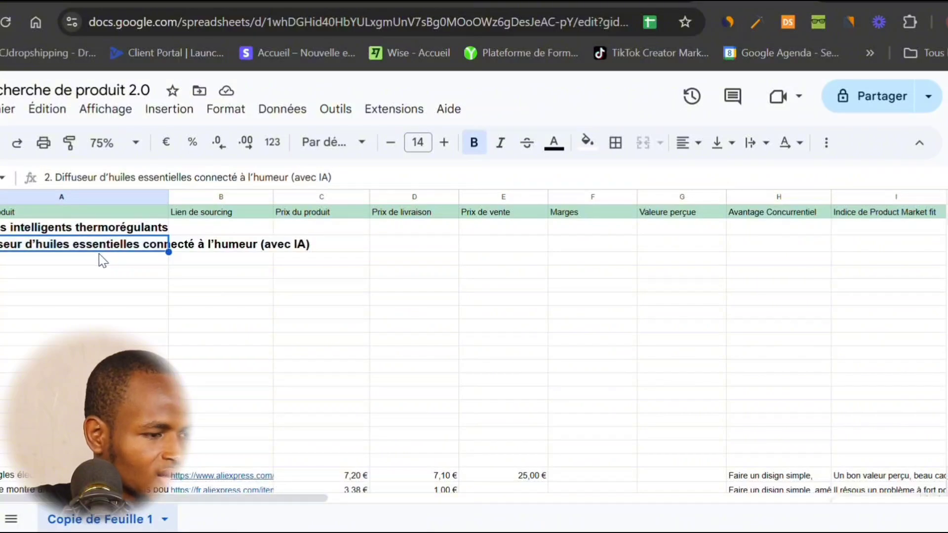
pyautogui.click(117, 259)
pyautogui.hotkey('ctrl', 'v')
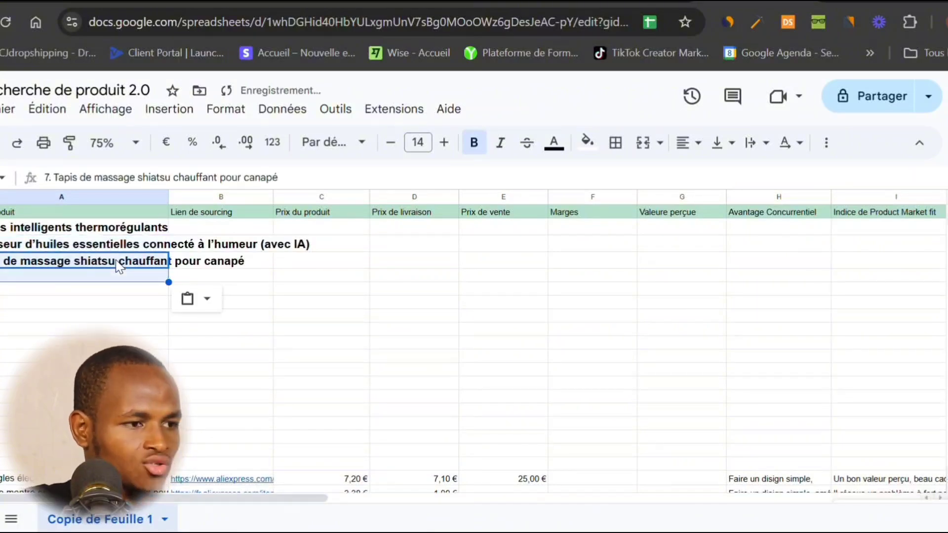
pyautogui.click(266, 2)
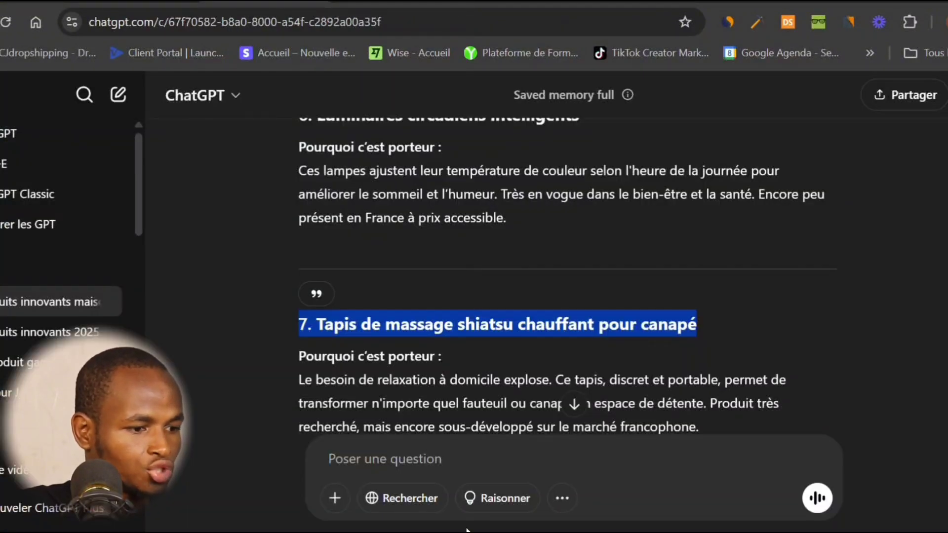
# Send the prompt "parmi les produit que tu m'as donné je veux que tu me dit quel est le produit qui à une forte demande explique pourquoi".
pyautogui.click(427, 440)
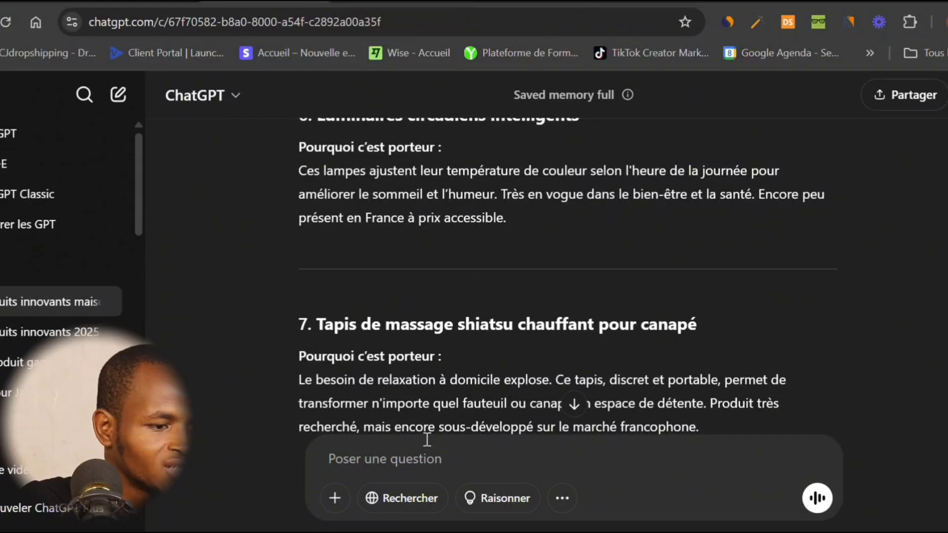
pyautogui.click(421, 457)
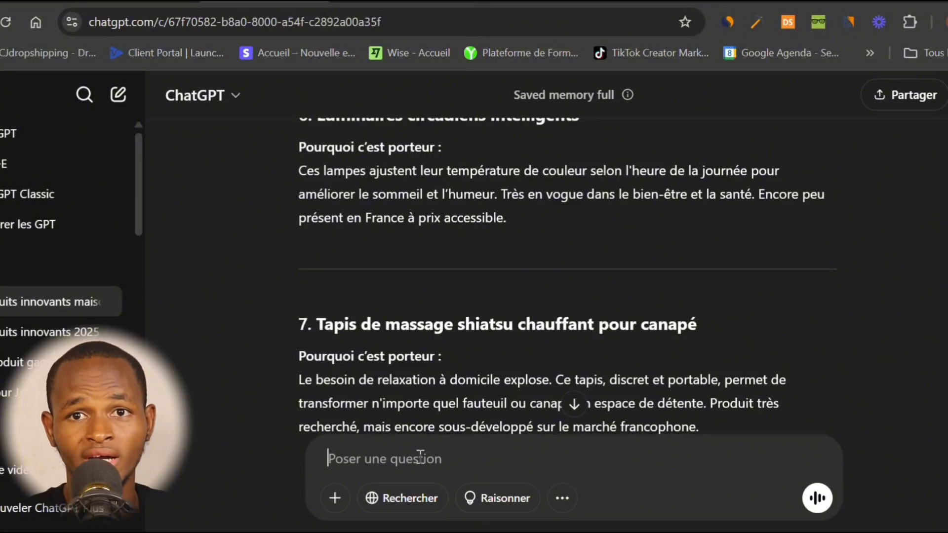
pyautogui.write('je')
pyautogui.press('BackSpace')
pyautogui.press('BackSpace')
pyautogui.write('p')
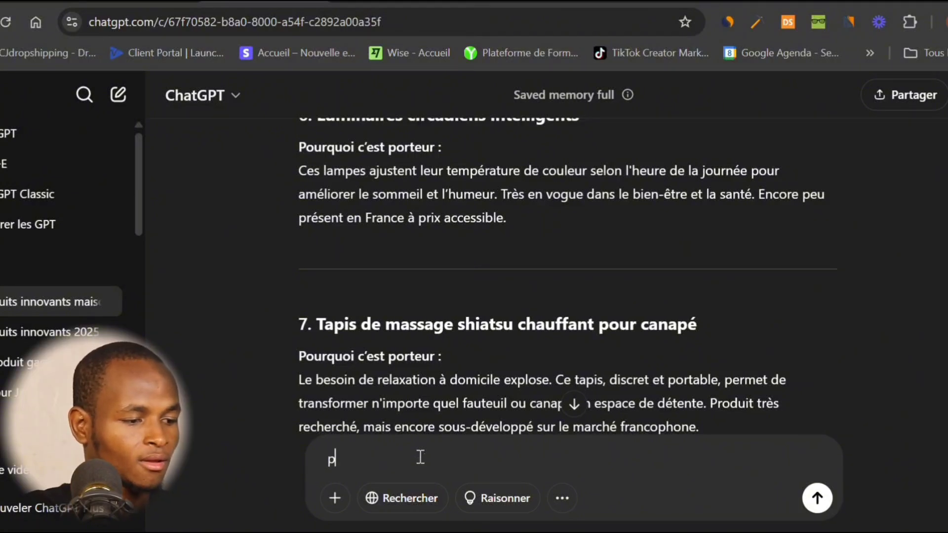
pyautogui.write('armi les')
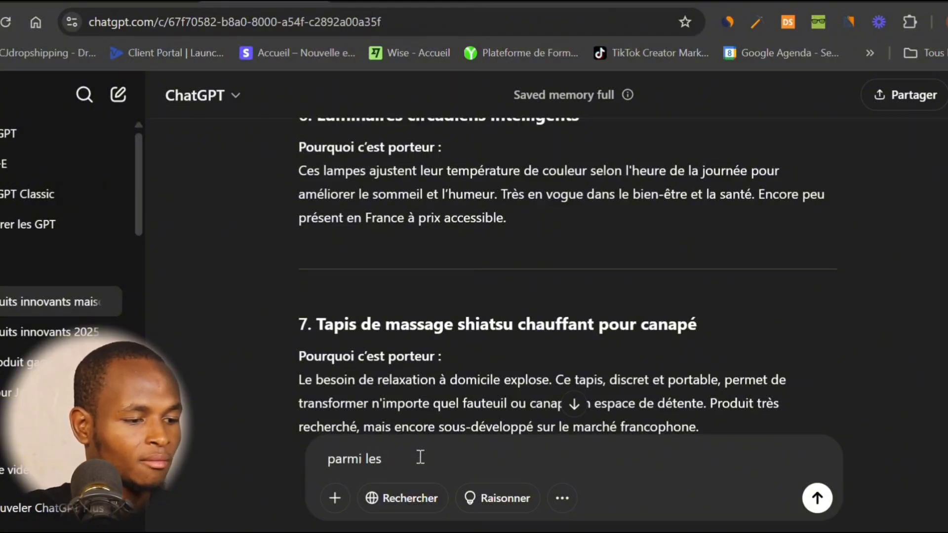
pyautogui.write(' produit que tu m')
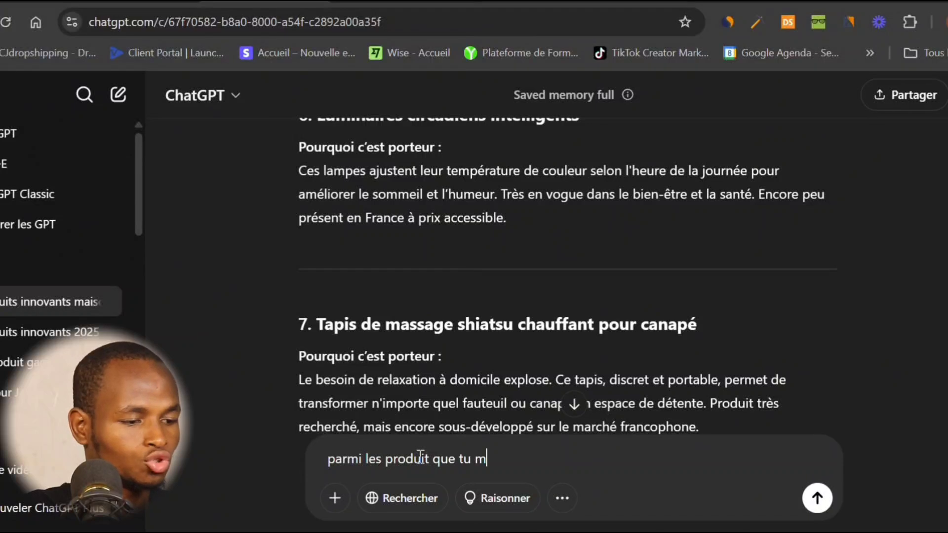
pyautogui.write("'as don")
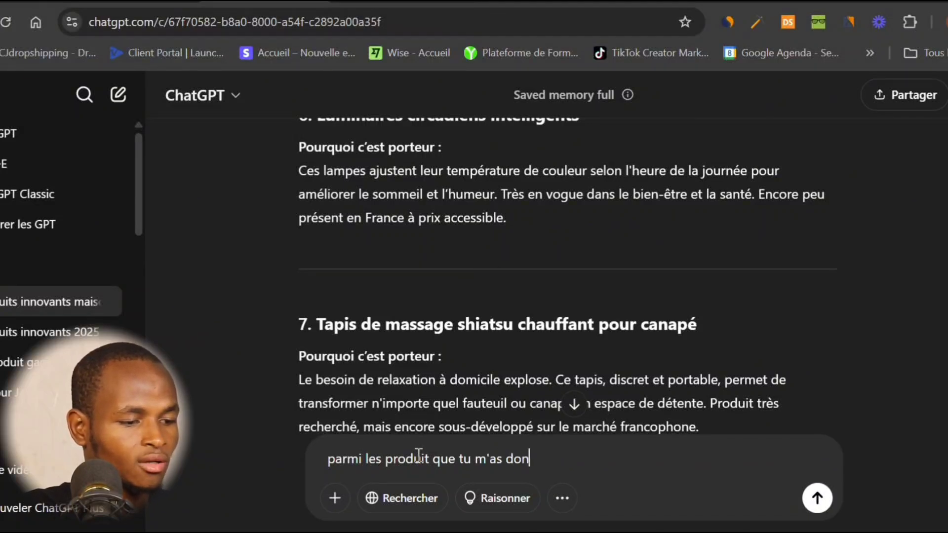
pyautogui.write('né je veux que tu me dit quel est le produit qui à une forte demande exp')
pyautogui.write('lique pourquoi')
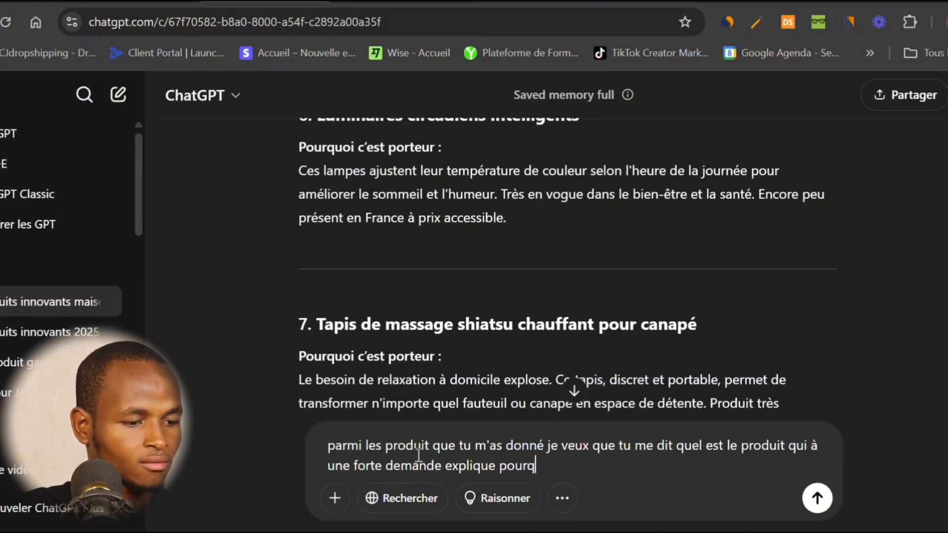
pyautogui.press('Return')
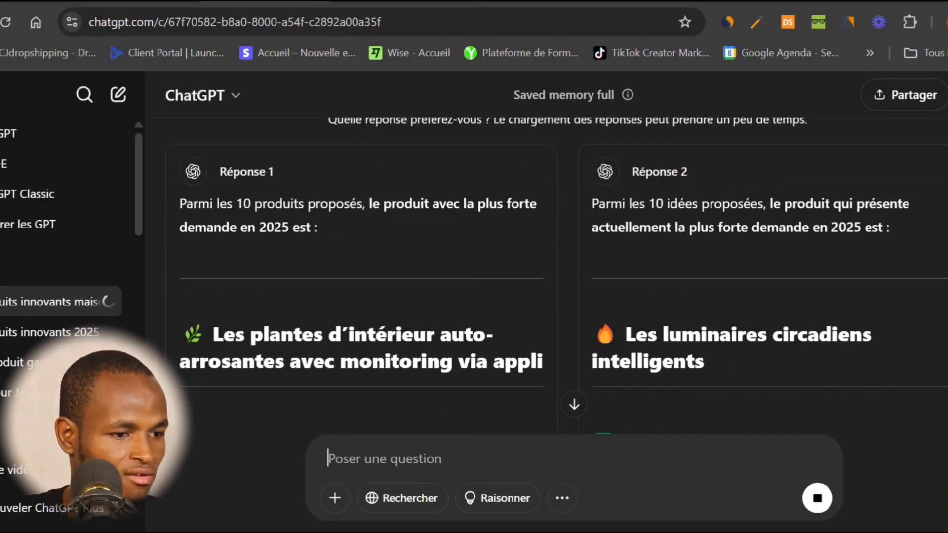
# Compare the product each of the two responses names as having the strongest demand, and their first reasons for that demand.
pyautogui.scroll(2, 553, 276)
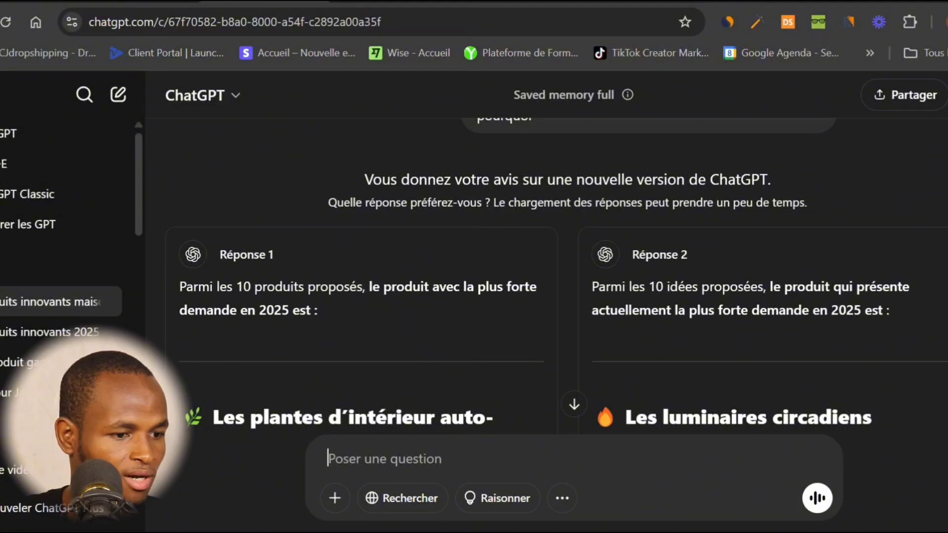
pyautogui.scroll(-4, 553, 276)
pyautogui.scroll(-1, 553, 276)
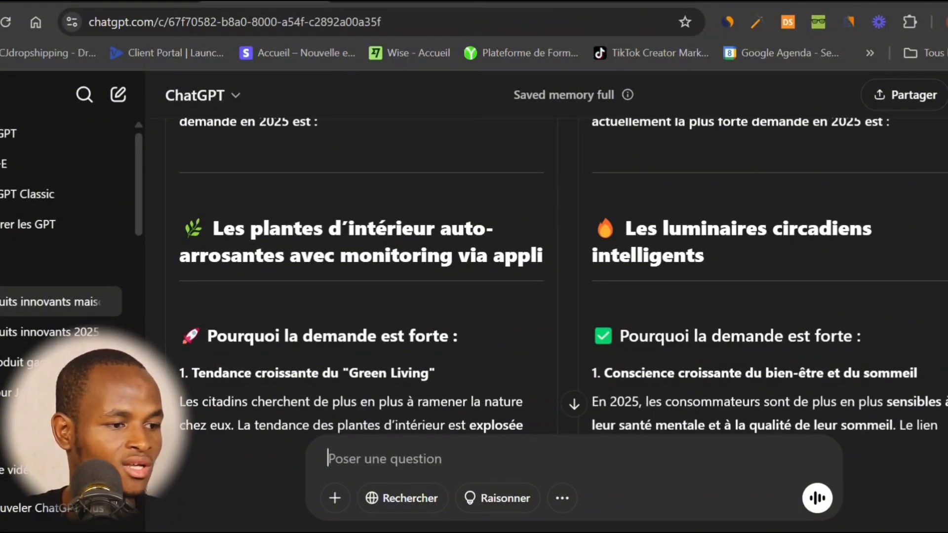
pyautogui.scroll(-1, 553, 276)
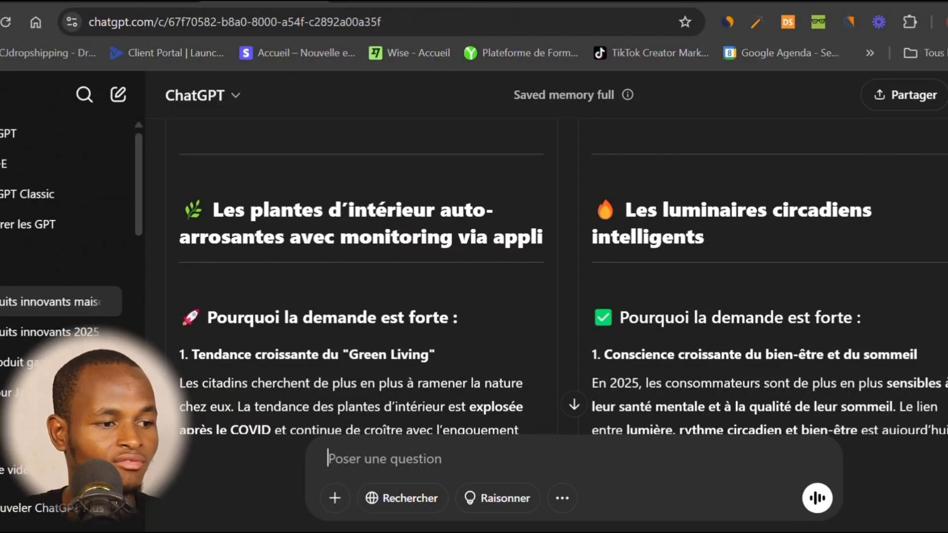
pyautogui.scroll(-1, 553, 276)
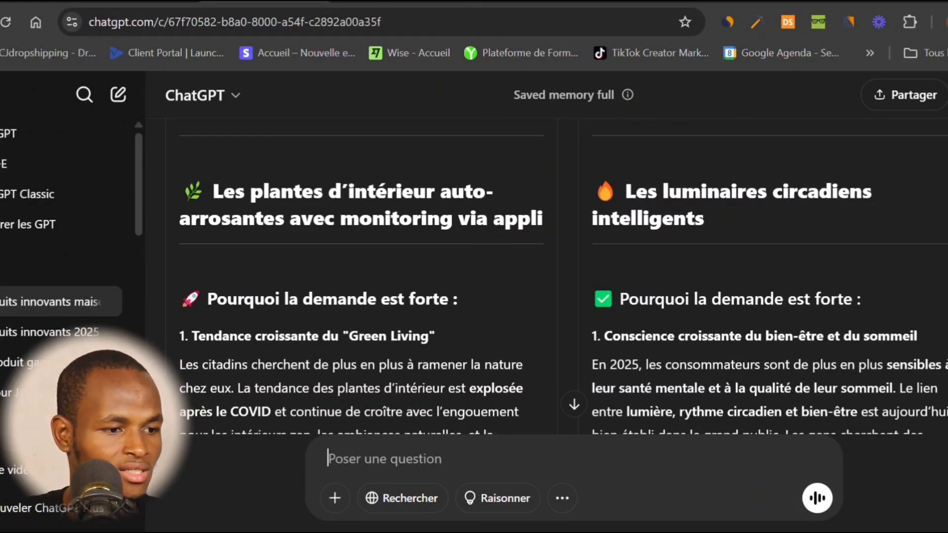
pyautogui.scroll(-6, 563, 285)
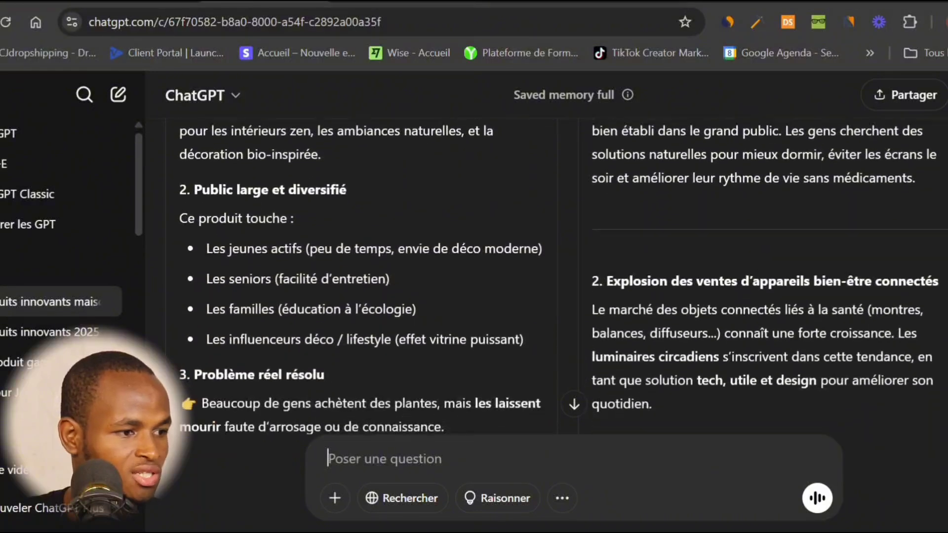
pyautogui.scroll(15, 563, 277)
pyautogui.scroll(-8, 563, 276)
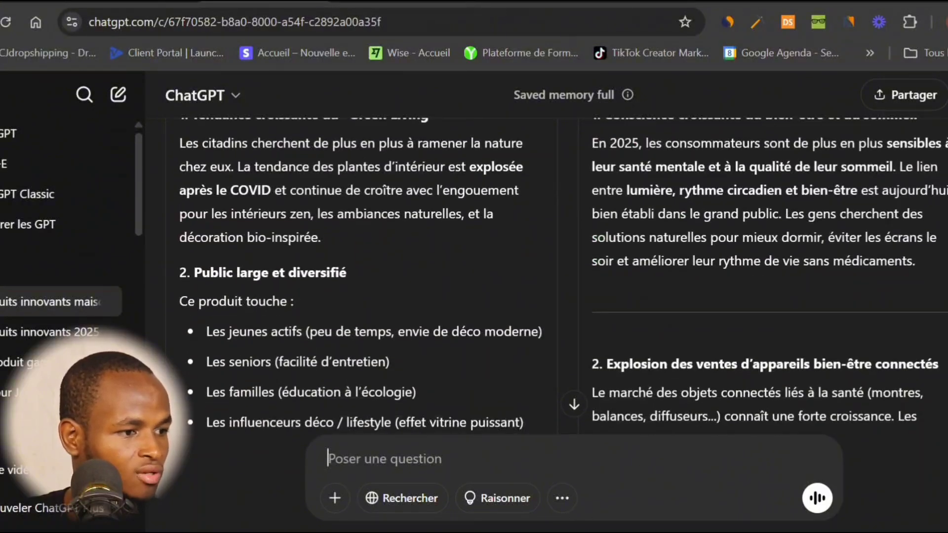
pyautogui.scroll(-4, 553, 276)
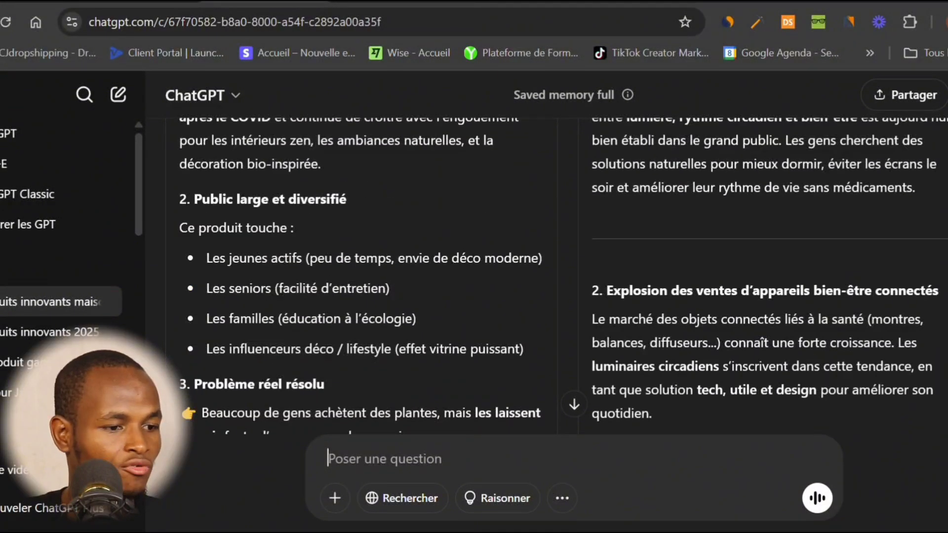
pyautogui.scroll(-2, 553, 277)
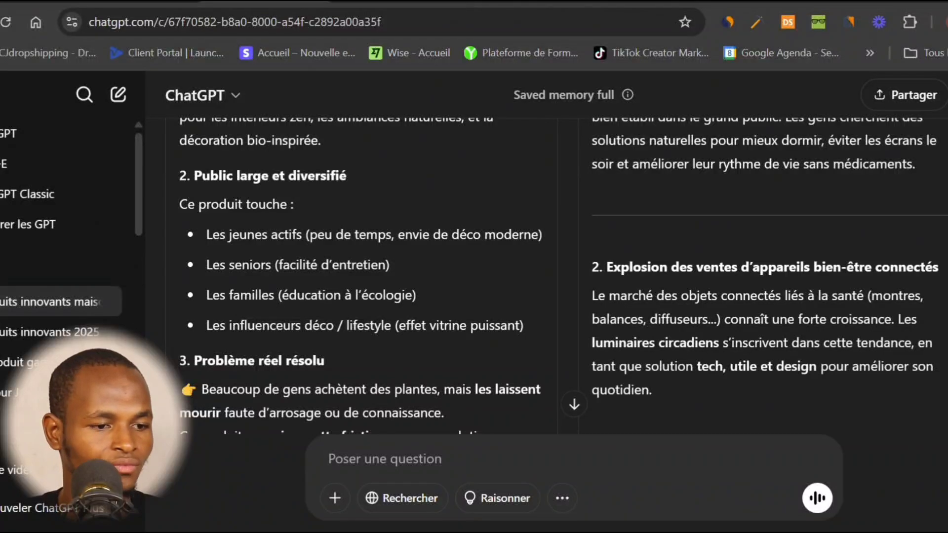
pyautogui.scroll(-7, 553, 276)
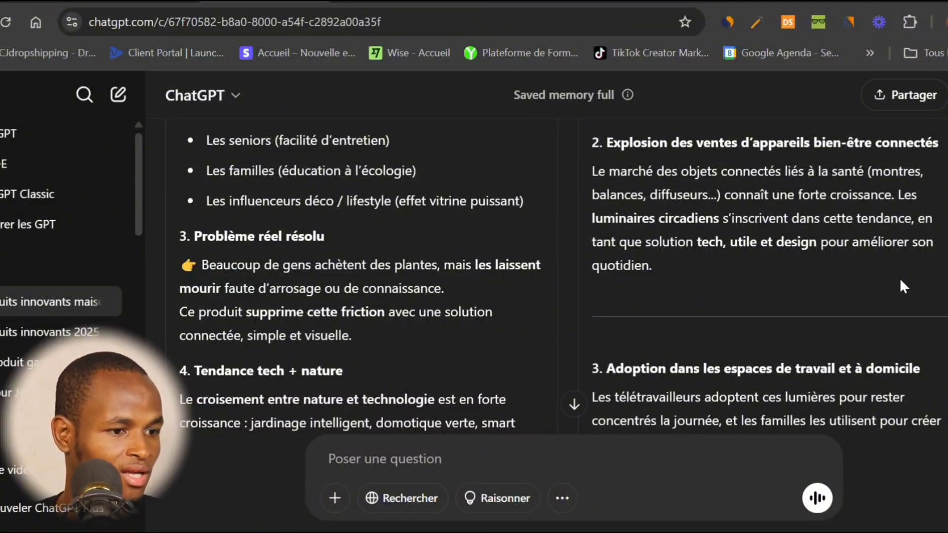
pyautogui.scroll(6, 900, 277)
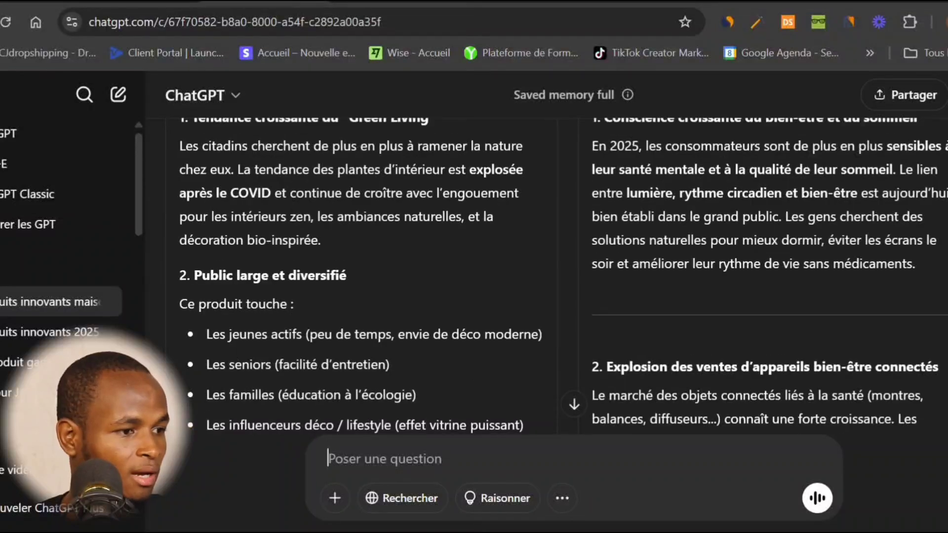
pyautogui.scroll(-2, 564, 276)
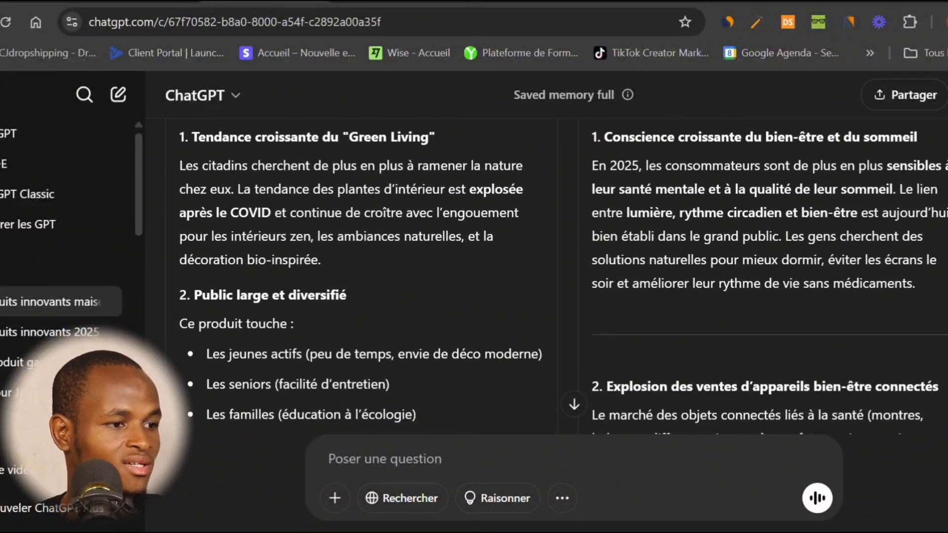
pyautogui.scroll(2, 563, 277)
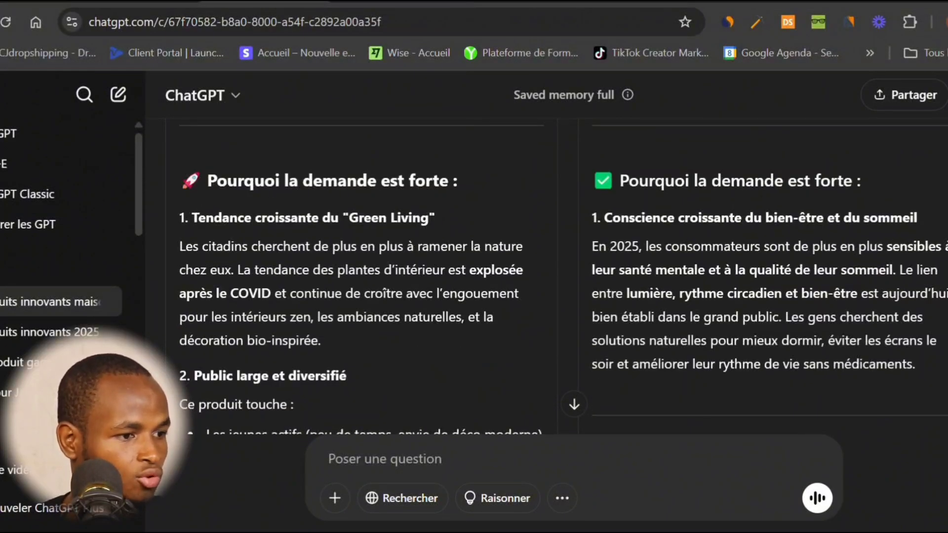
pyautogui.scroll(-4, 563, 276)
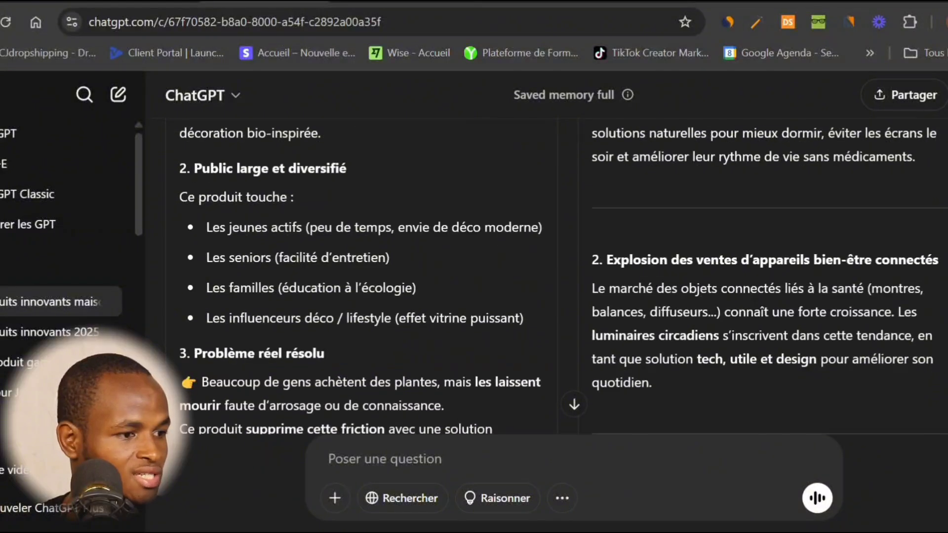
# Read the remaining demand reasons, the evidence of interest and the closing suggestions in both responses.
pyautogui.scroll(-3, 564, 277)
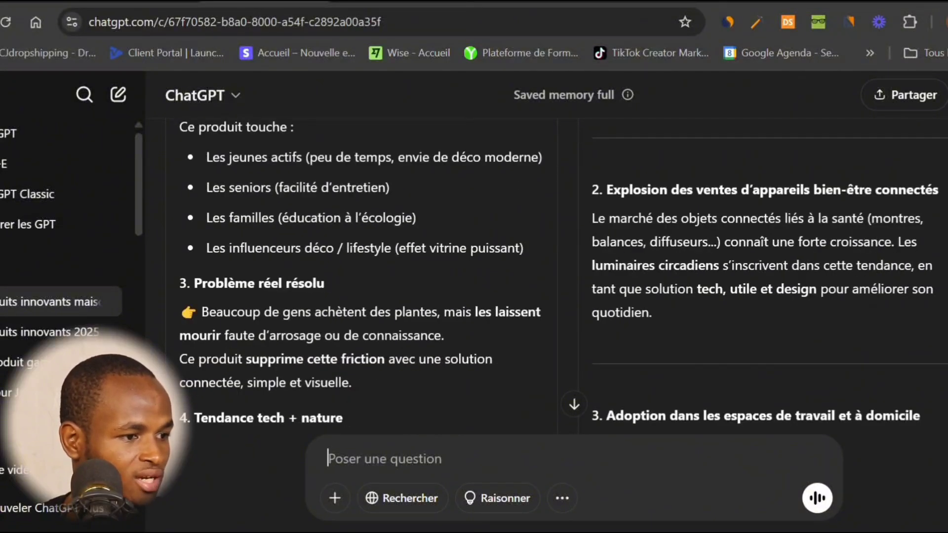
pyautogui.scroll(-3, 563, 277)
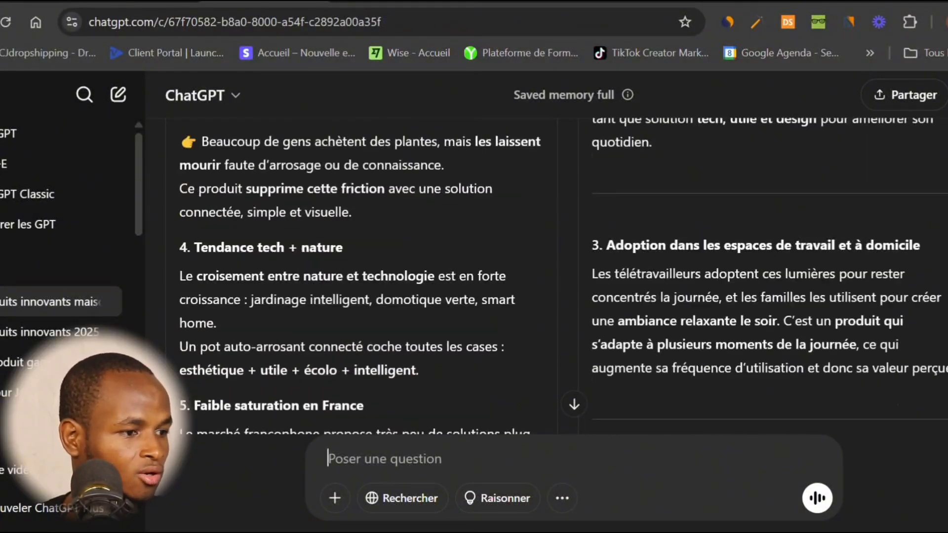
pyautogui.scroll(-1, 564, 276)
pyautogui.scroll(-2, 563, 276)
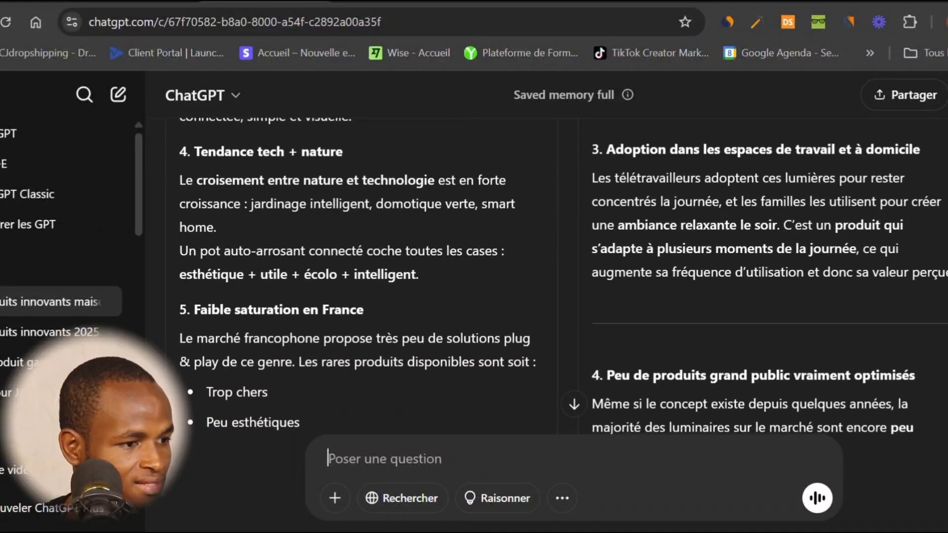
pyautogui.scroll(-2, 563, 276)
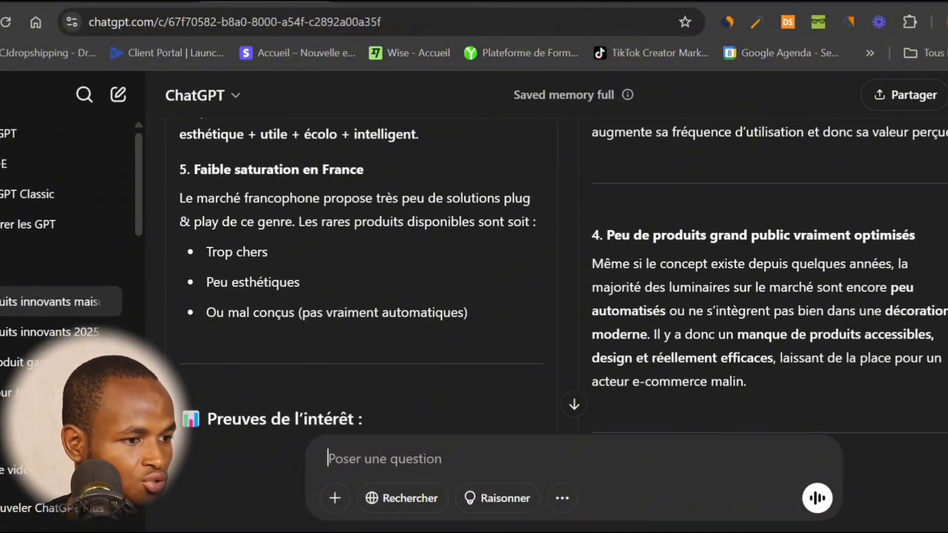
pyautogui.scroll(-3, 564, 277)
pyautogui.scroll(2, 563, 277)
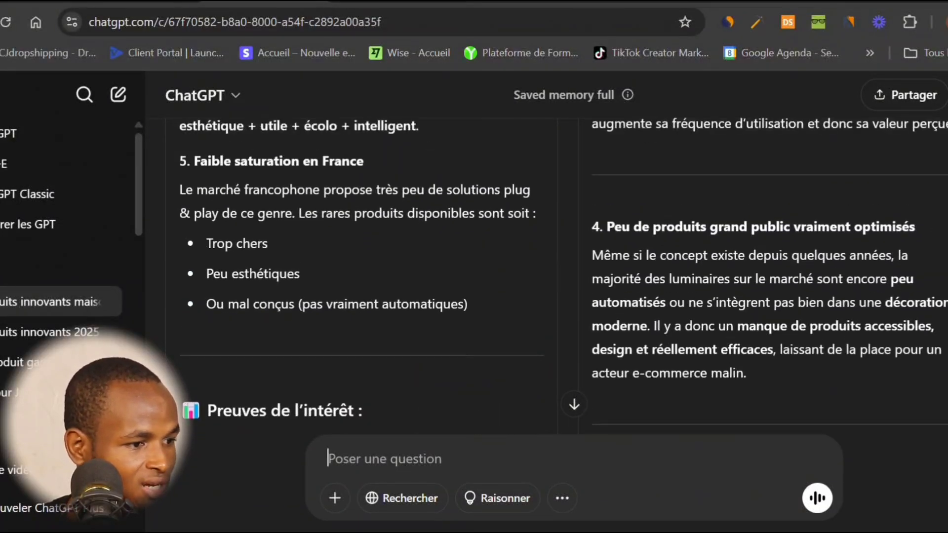
pyautogui.scroll(-1, 563, 276)
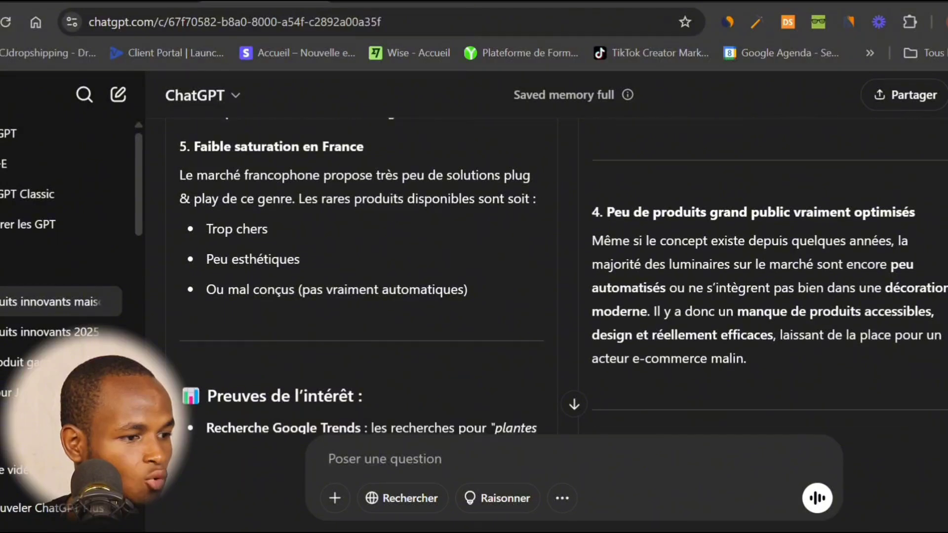
pyautogui.scroll(1, 564, 277)
pyautogui.scroll(-4, 563, 277)
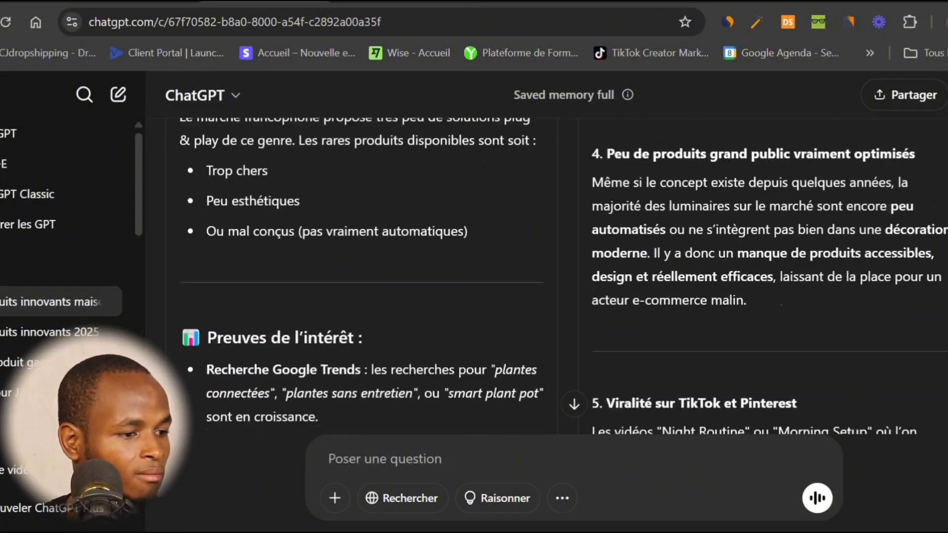
pyautogui.scroll(-12, 563, 276)
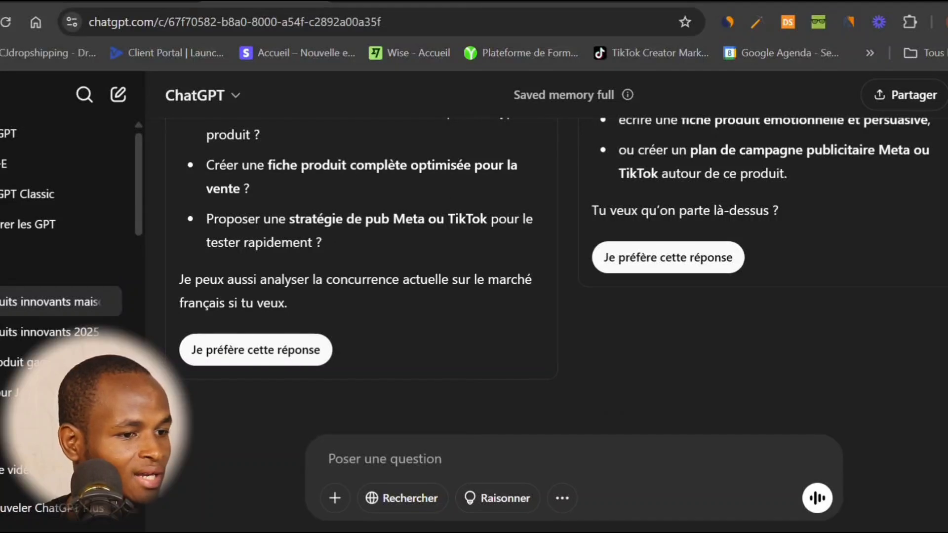
pyautogui.scroll(14, 563, 277)
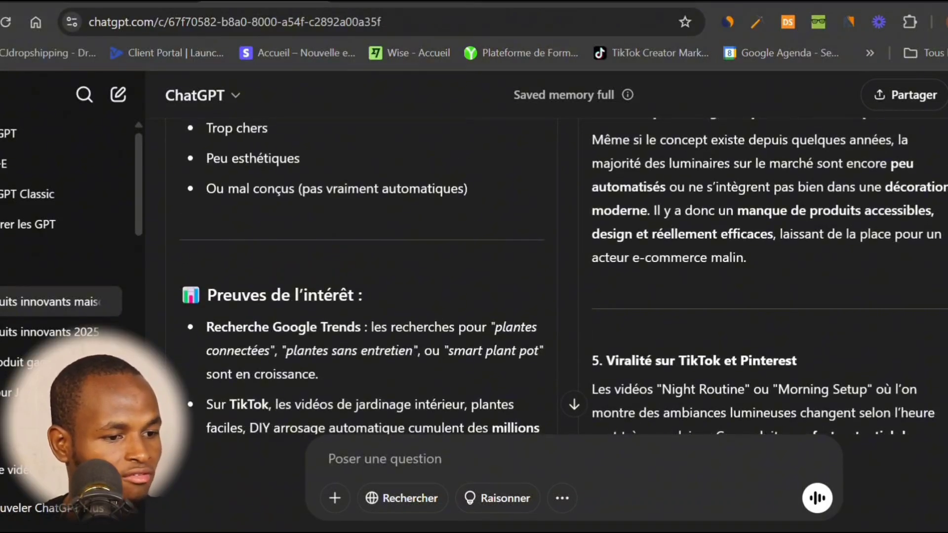
pyautogui.scroll(15, 563, 276)
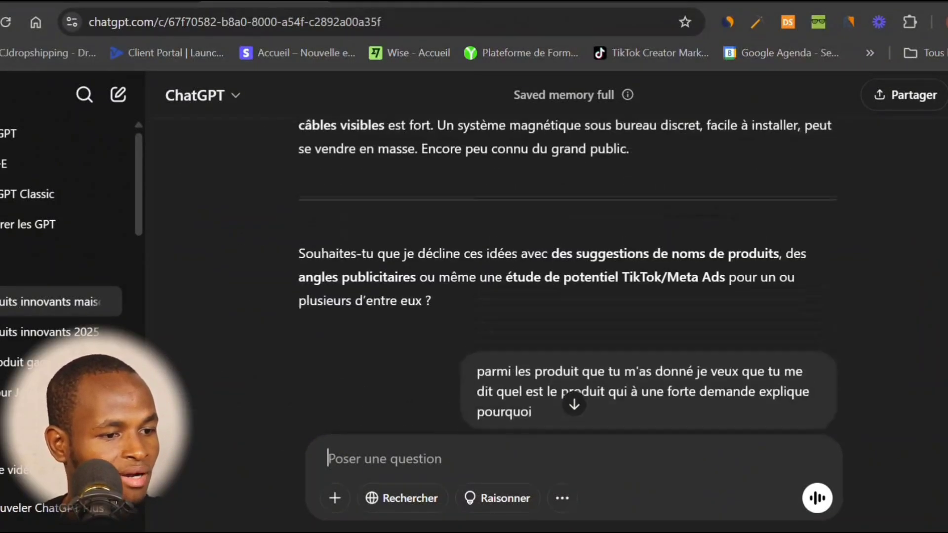
pyautogui.scroll(-8, 563, 277)
pyautogui.scroll(-15, 563, 277)
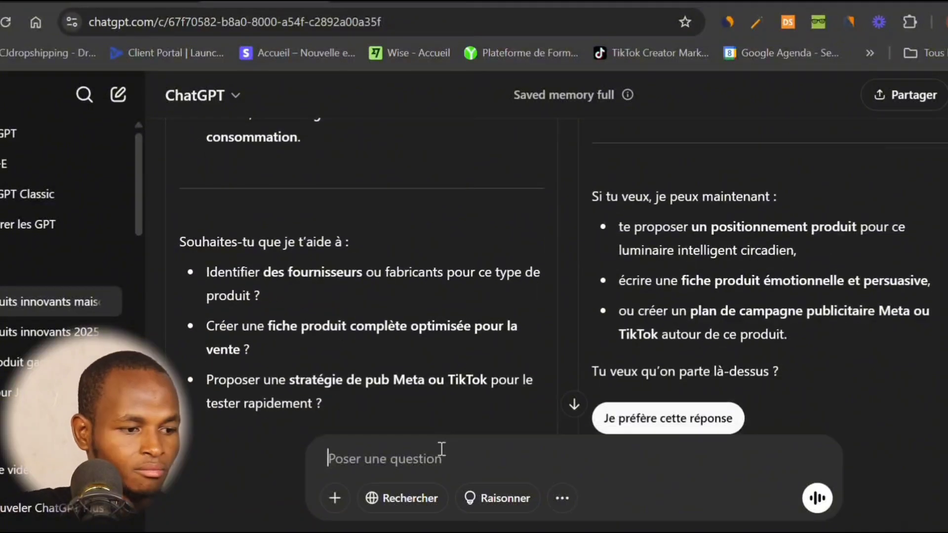
# Send ChatGPT the follow-up request "je veux que tu me suggères un produits complementaire".
pyautogui.write('je ')
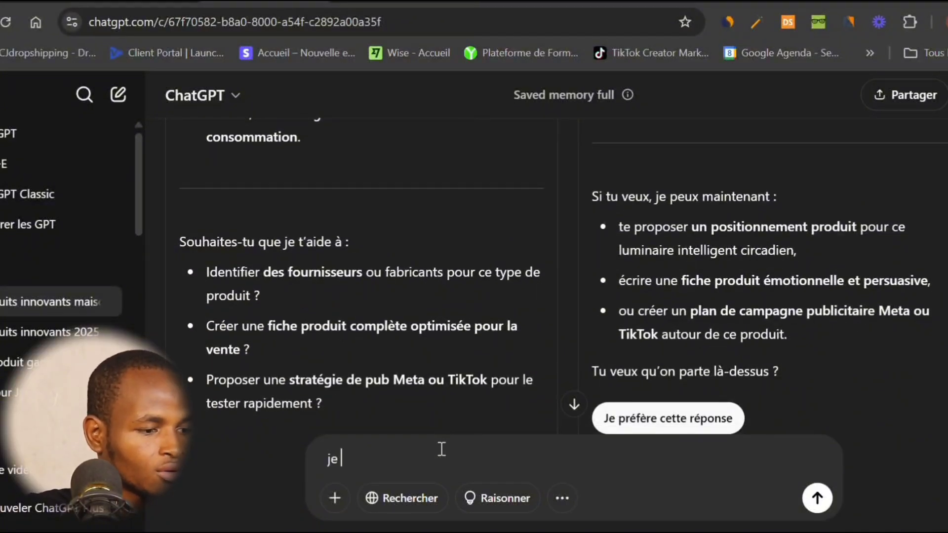
pyautogui.write('veux que tu me suggères un produits complementaire')
pyautogui.press('Return')
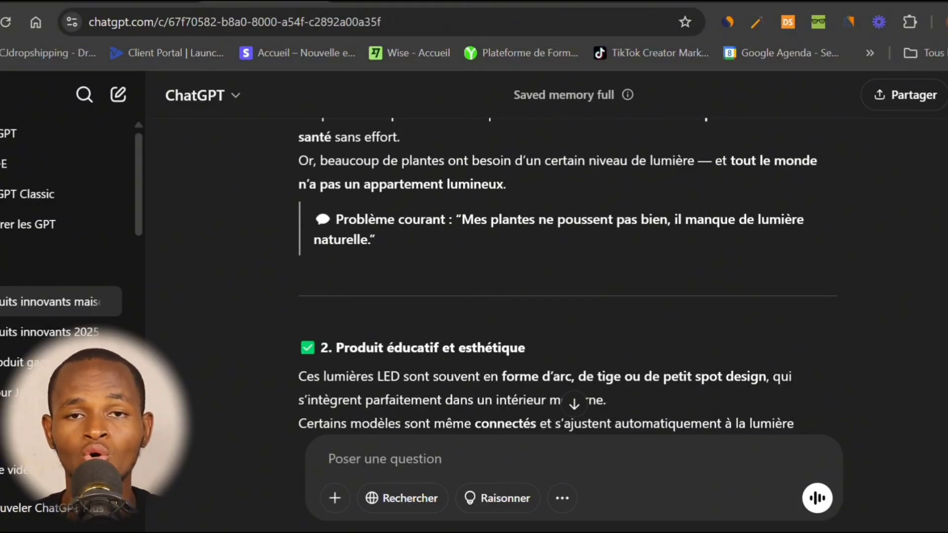
# Review the suggested complementary product, the reasons it fits the main product and the follow-up offers ending the answer.
pyautogui.scroll(-5, 567, 272)
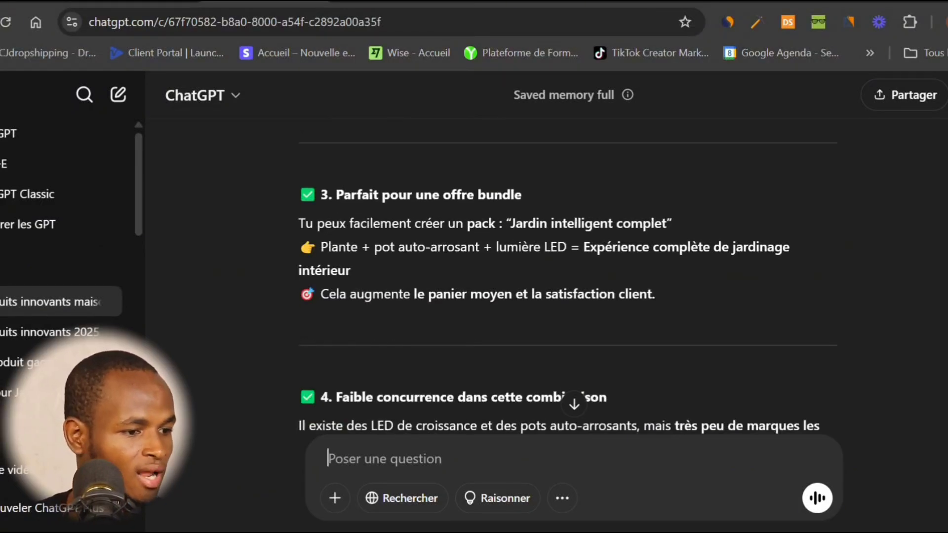
pyautogui.scroll(10, 568, 272)
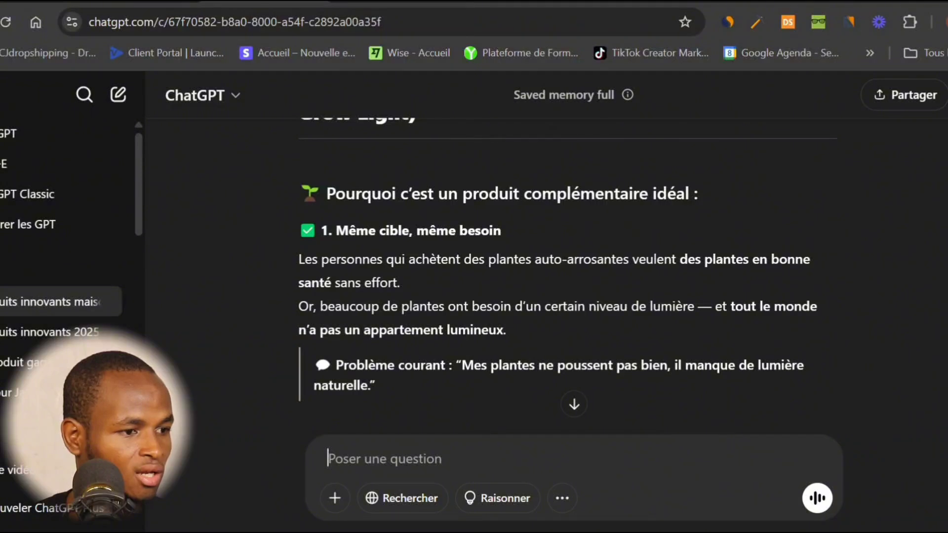
pyautogui.scroll(4, 568, 272)
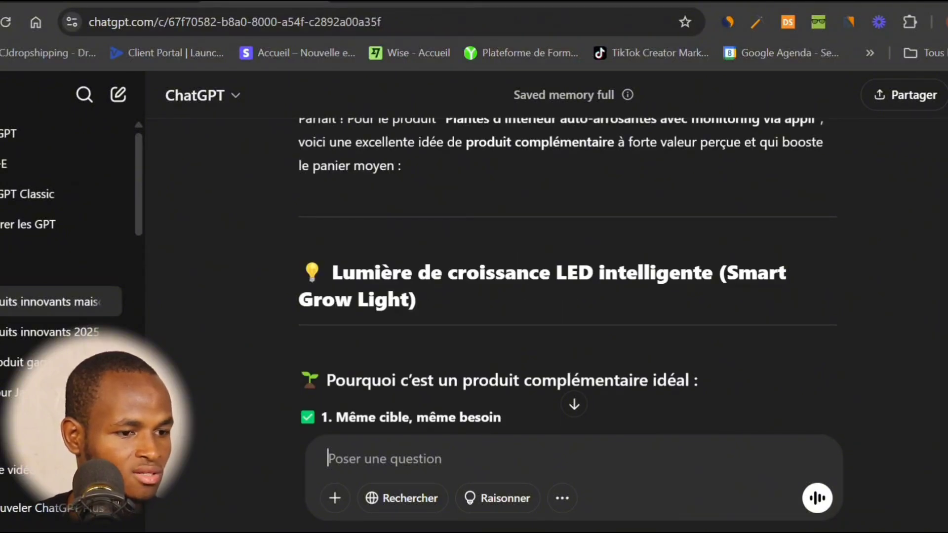
pyautogui.scroll(-12, 568, 272)
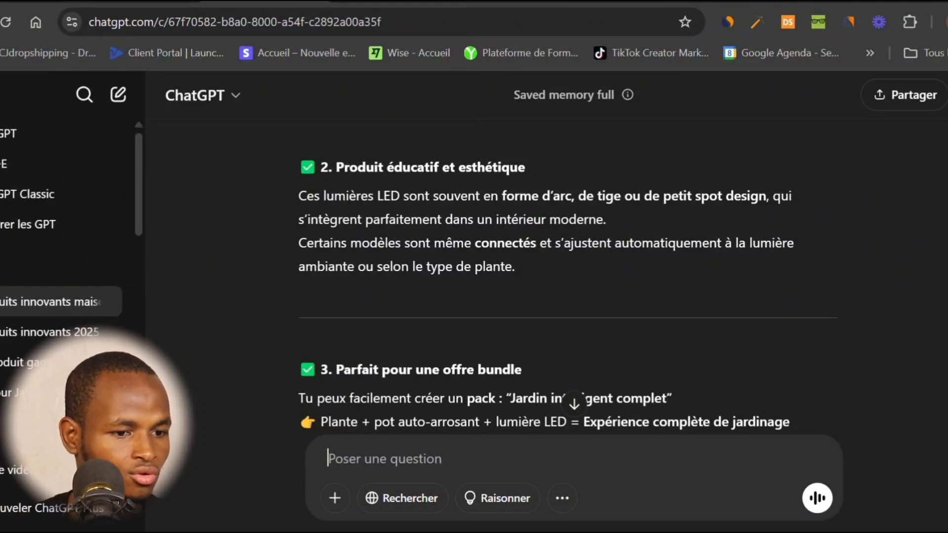
pyautogui.scroll(-10, 567, 272)
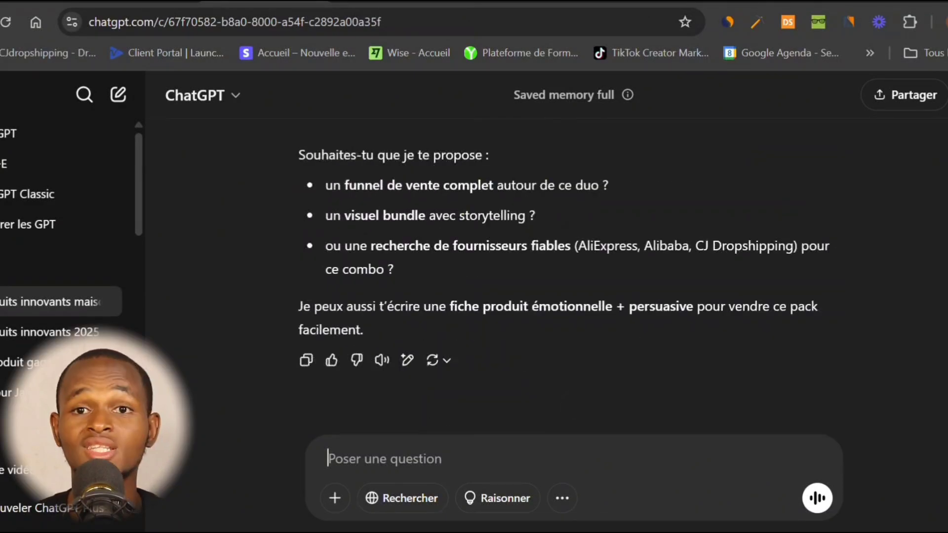